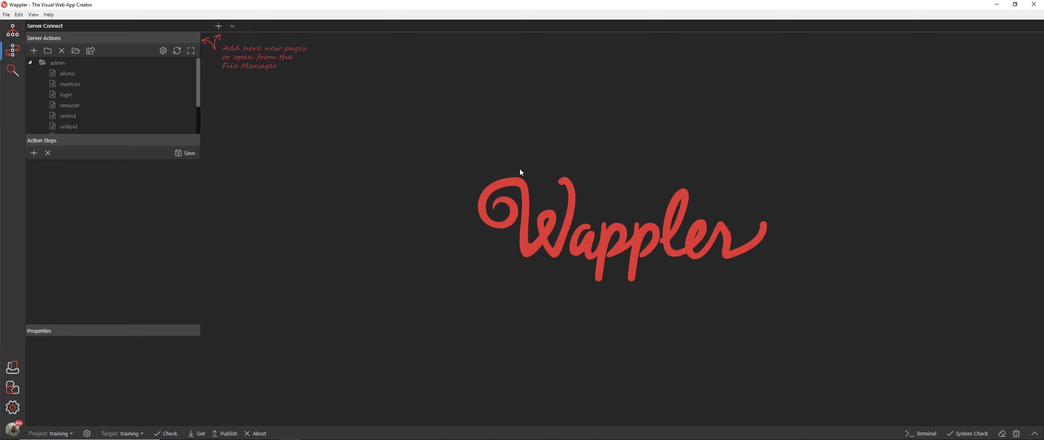
Step: Create a server action named countycount in the admin folder
left_click(57, 64)
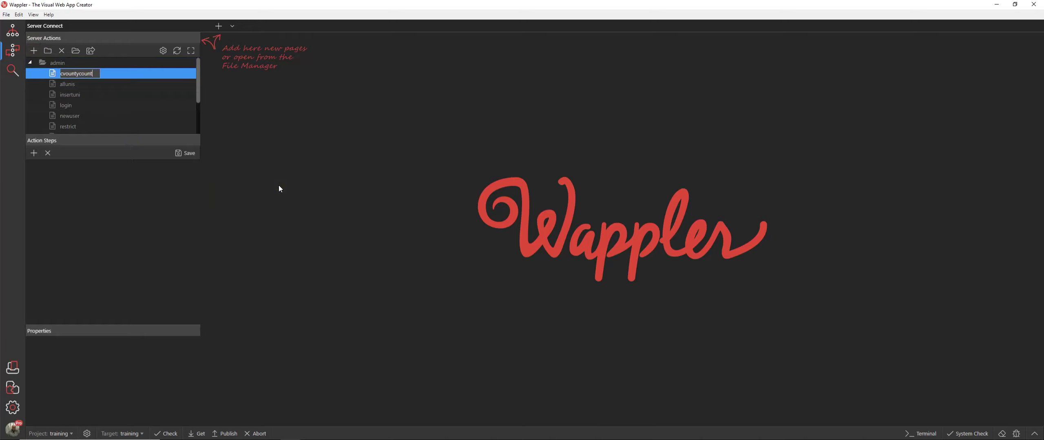
left_click(62, 74)
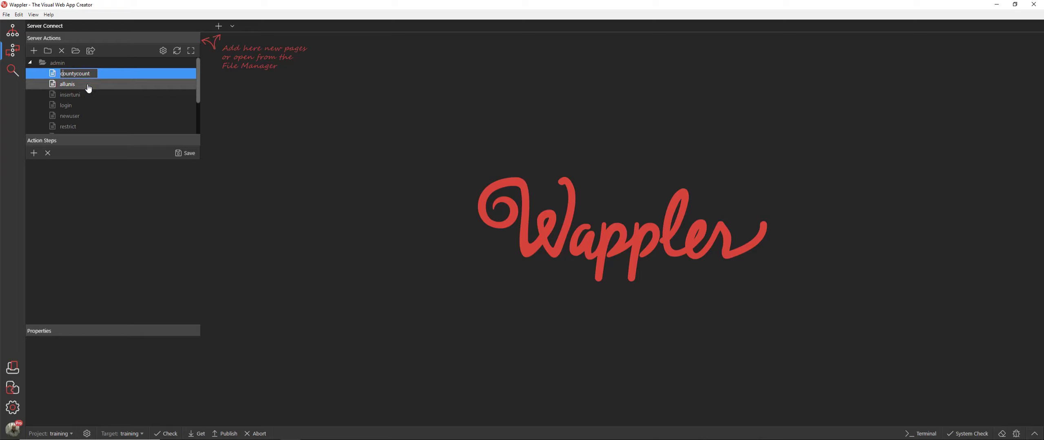
left_click(278, 153)
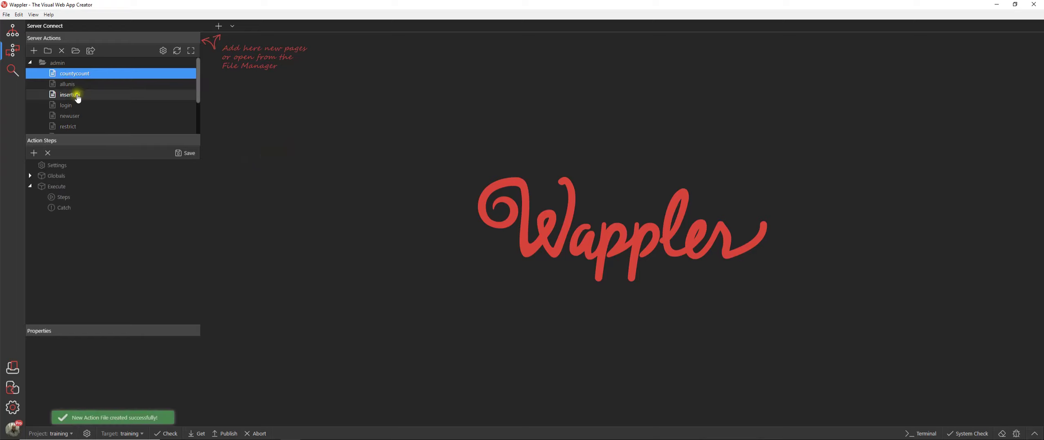
Step: Add a database connection step using the training connection to countycount and save the action
right_click(69, 198)
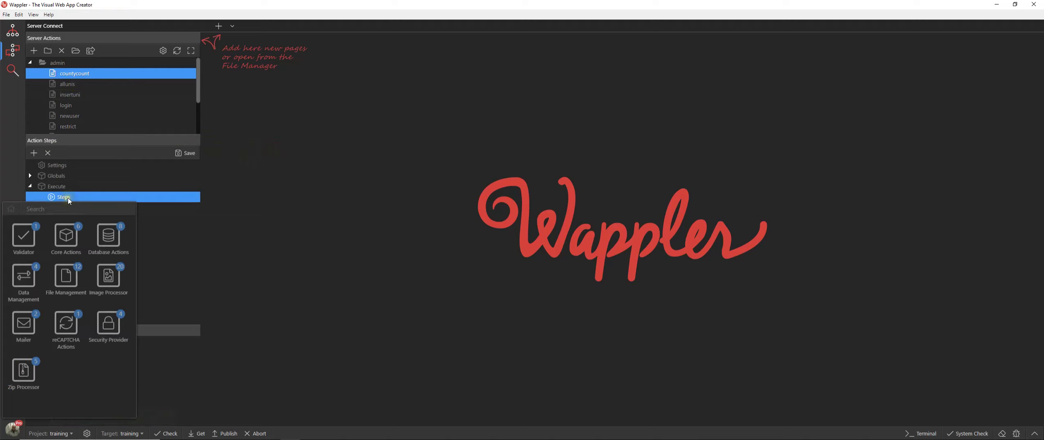
left_click(109, 237)
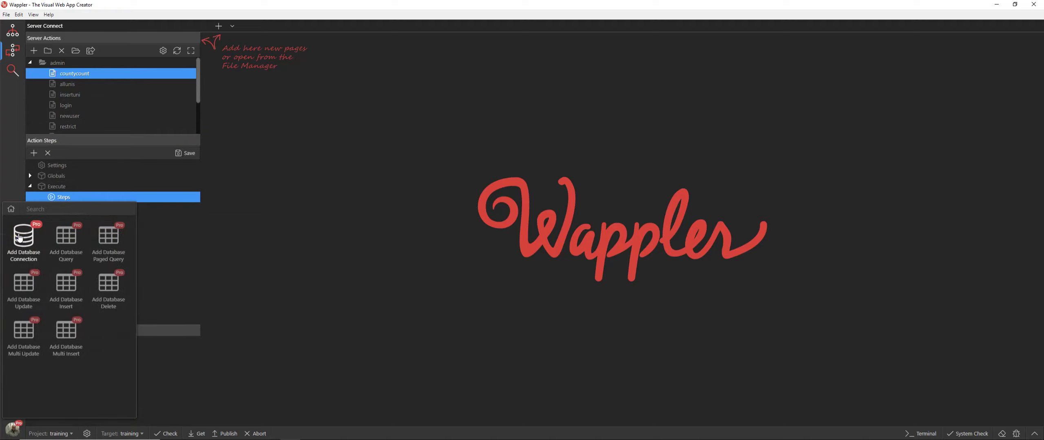
left_click(20, 238)
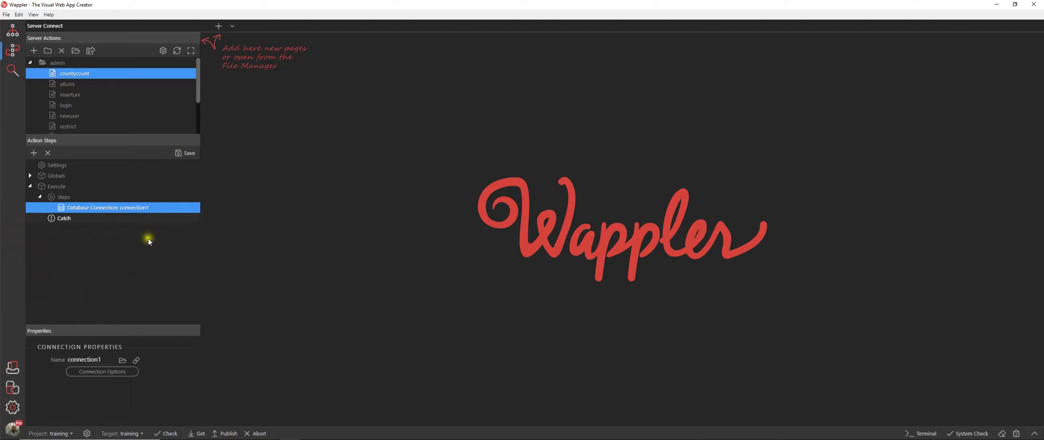
left_click(122, 362)
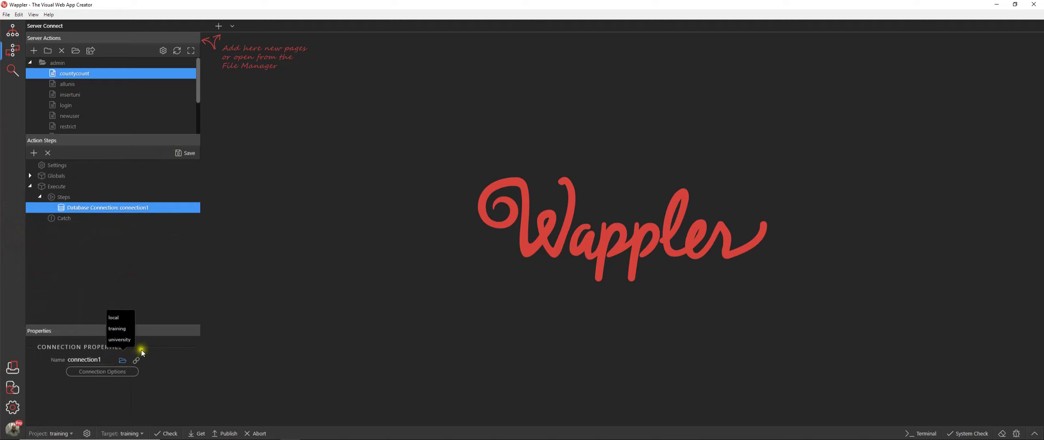
left_click(125, 328)
left_click(184, 155)
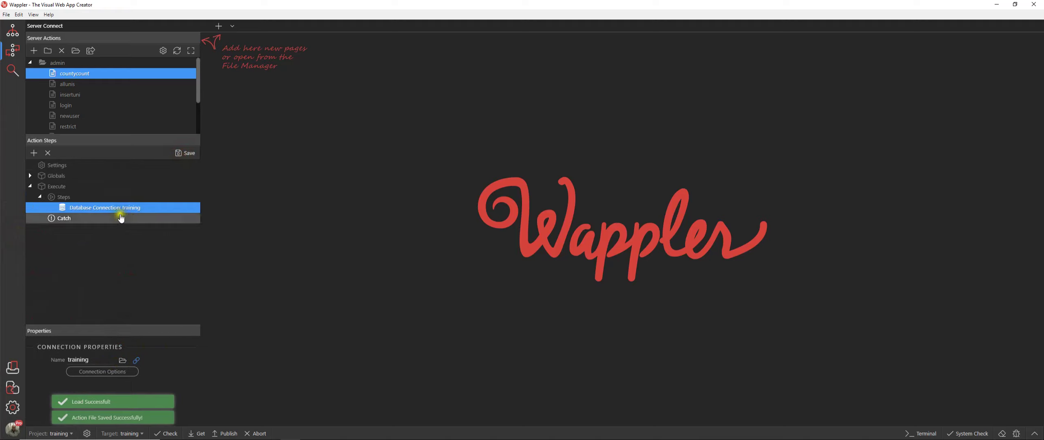
Step: Add a database query under the training connection and choose the university table in its query builder
right_click(106, 207)
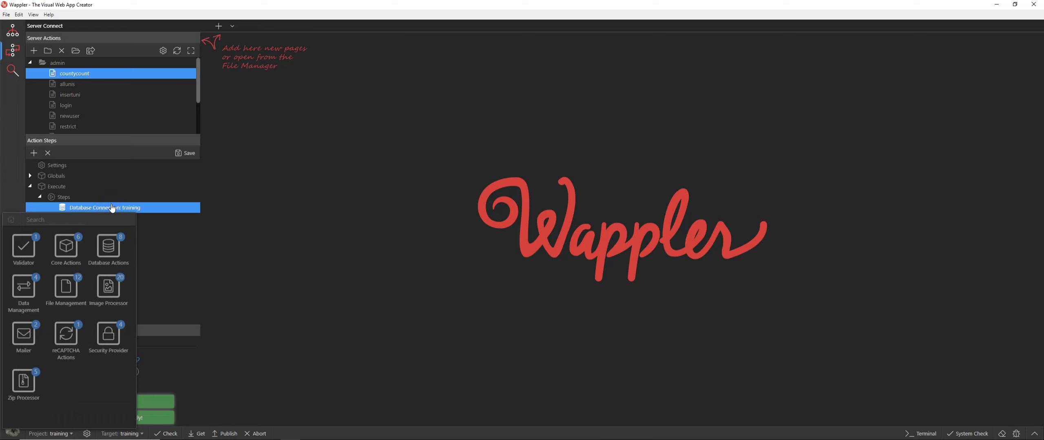
left_click(110, 249)
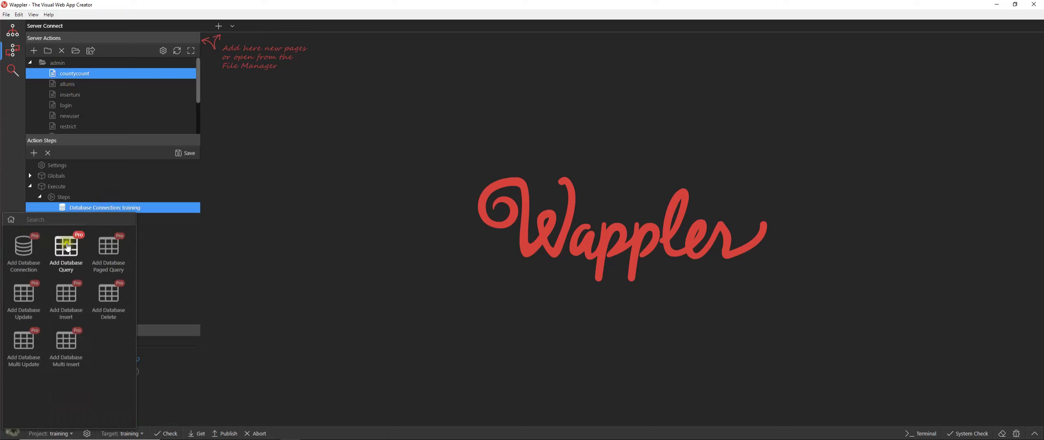
left_click(66, 248)
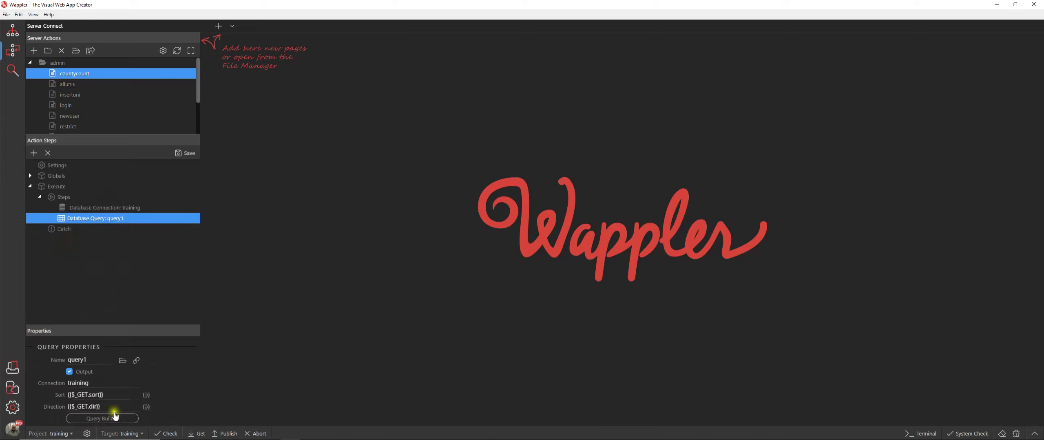
left_click(104, 419)
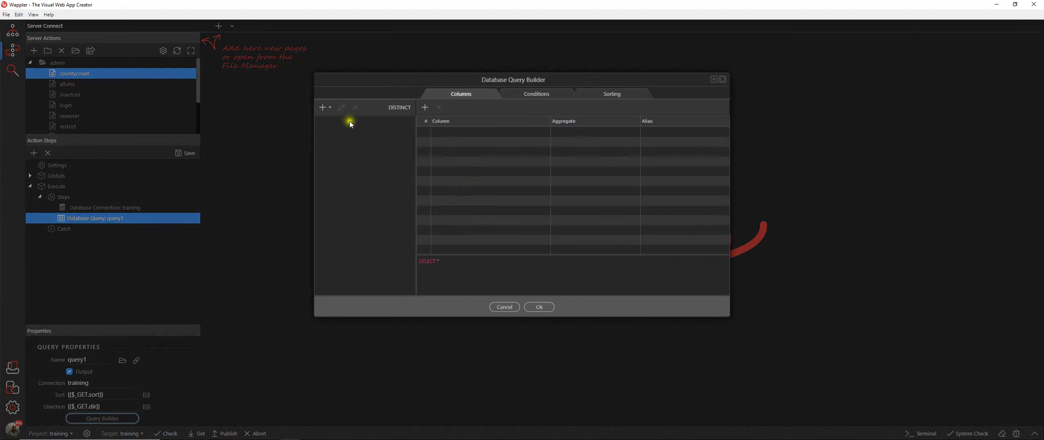
left_click(324, 106)
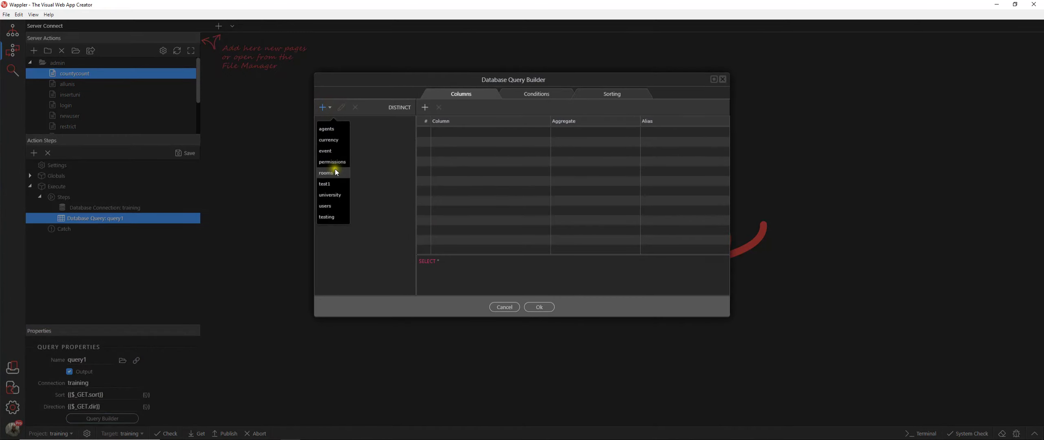
left_click(331, 196)
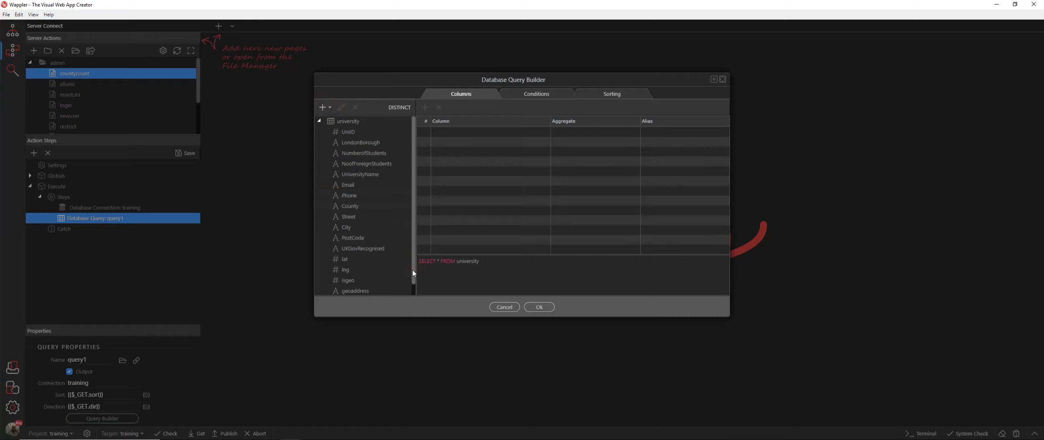
Step: Add the County column of the university table to the query's columns twice
left_click(374, 176)
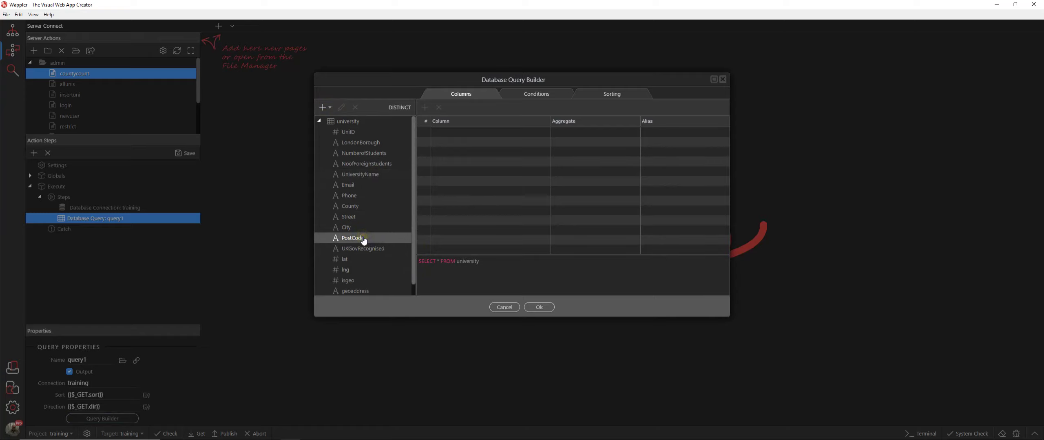
left_click(360, 207)
double_click(360, 208)
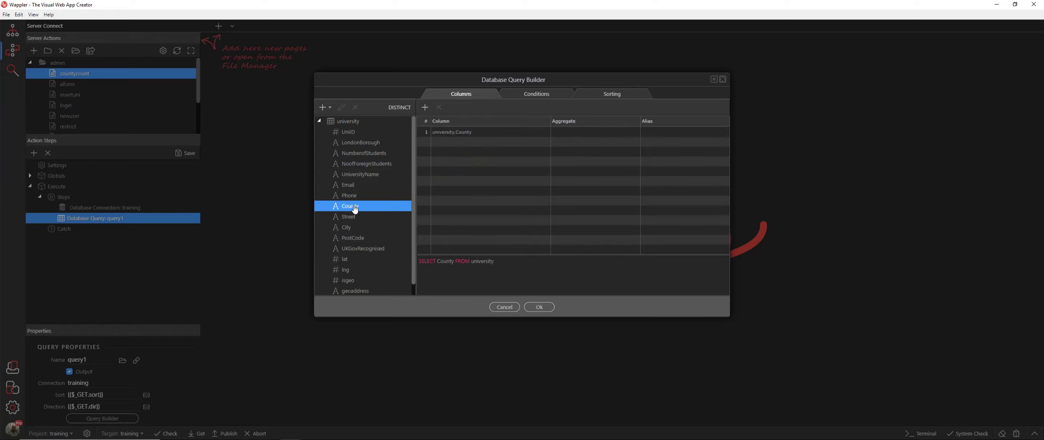
left_click_drag(354, 209, 524, 148)
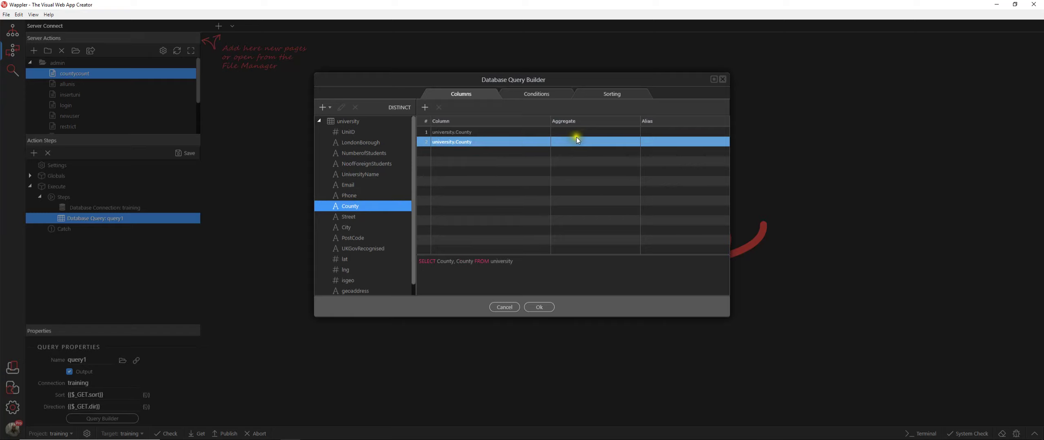
Step: Aggregate the second County column with COUNT under the alias ccount, accept the query and save the server action
left_click(637, 141)
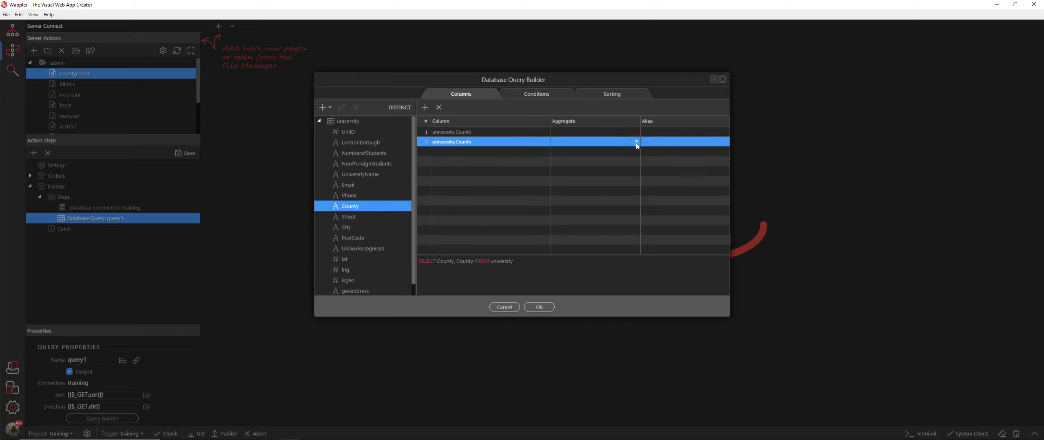
left_click(637, 141)
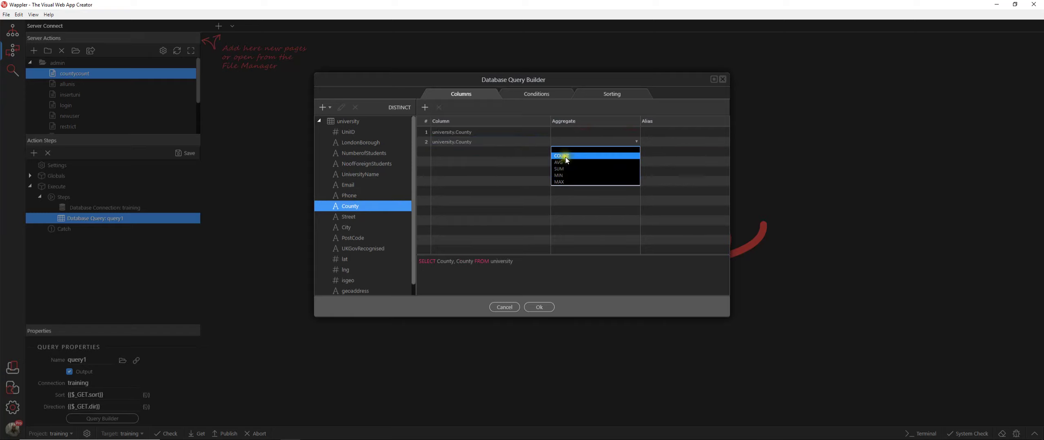
left_click(566, 157)
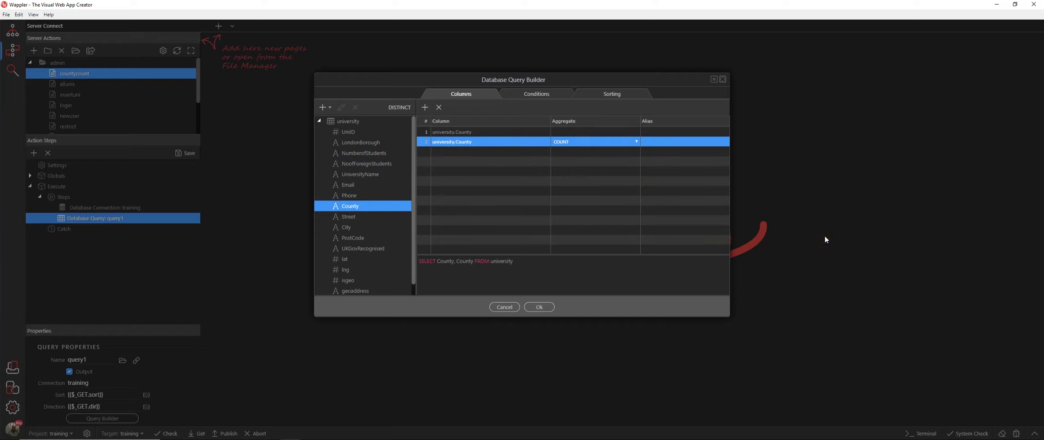
left_click(658, 143)
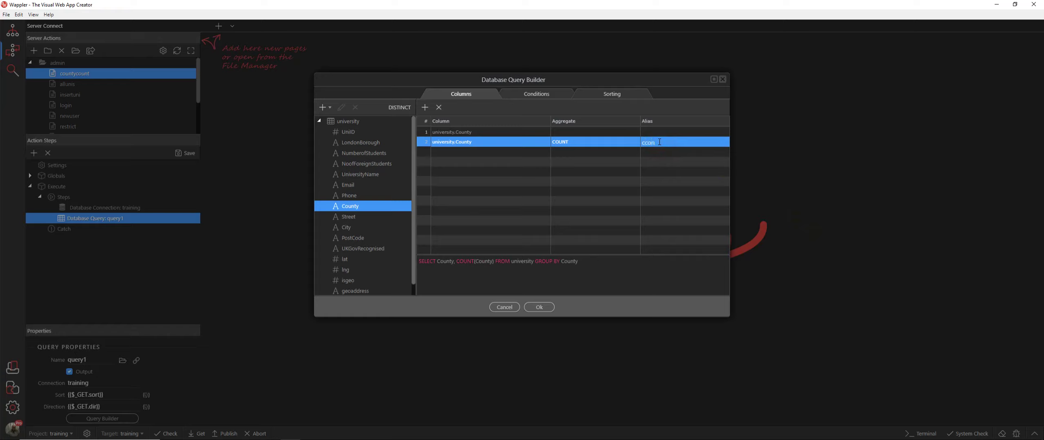
type("ccount")
left_click(581, 265)
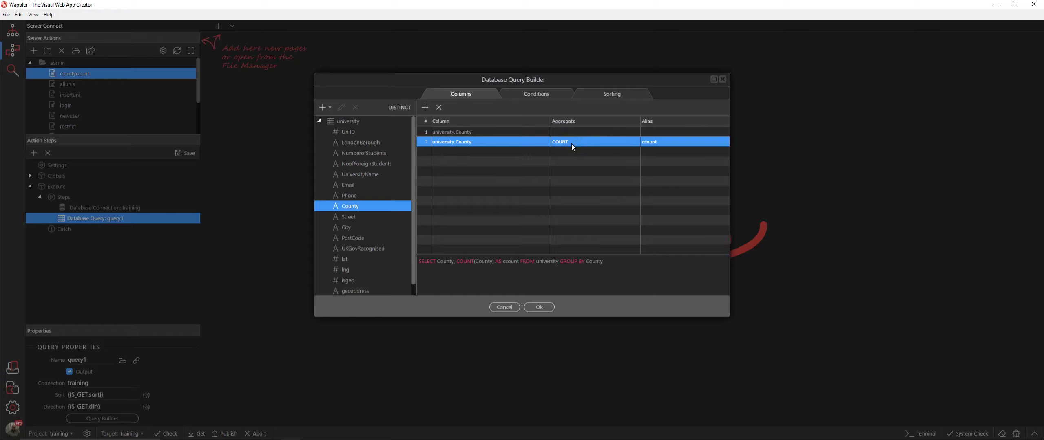
left_click(543, 309)
left_click(190, 154)
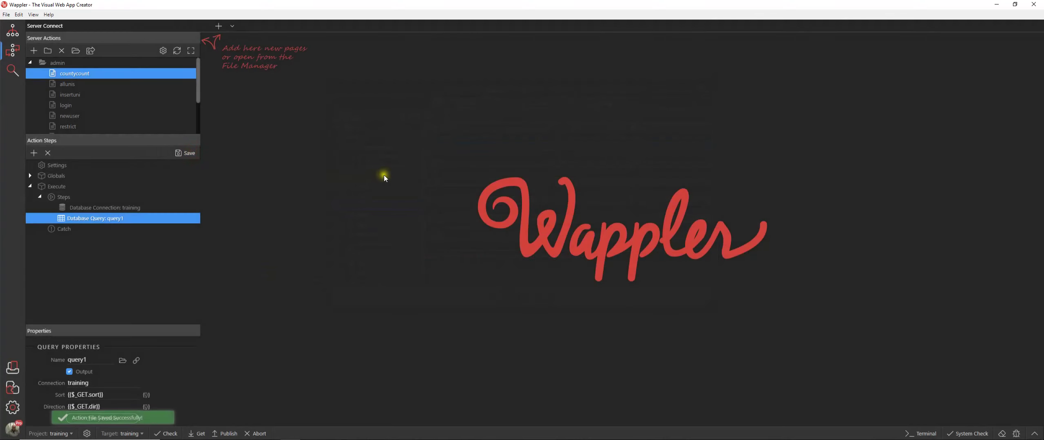
Step: Create a new page and add the local App Connect and the CDN Bootstrap 4 frameworks to it
left_click(6, 15)
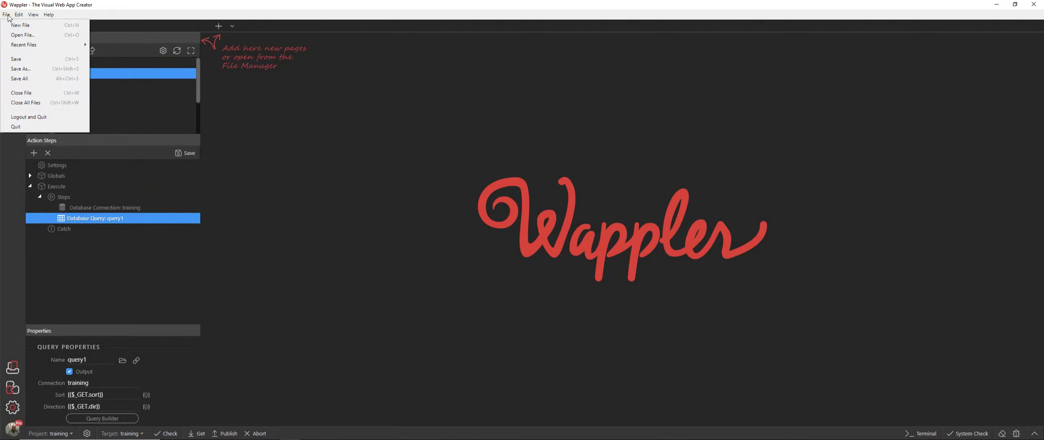
left_click(21, 25)
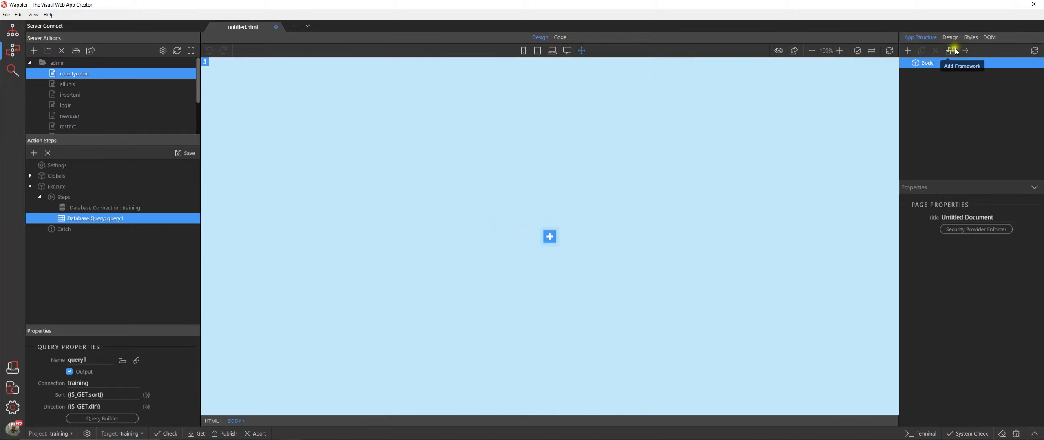
left_click(956, 51)
left_click(902, 90)
left_click(953, 51)
left_click(939, 90)
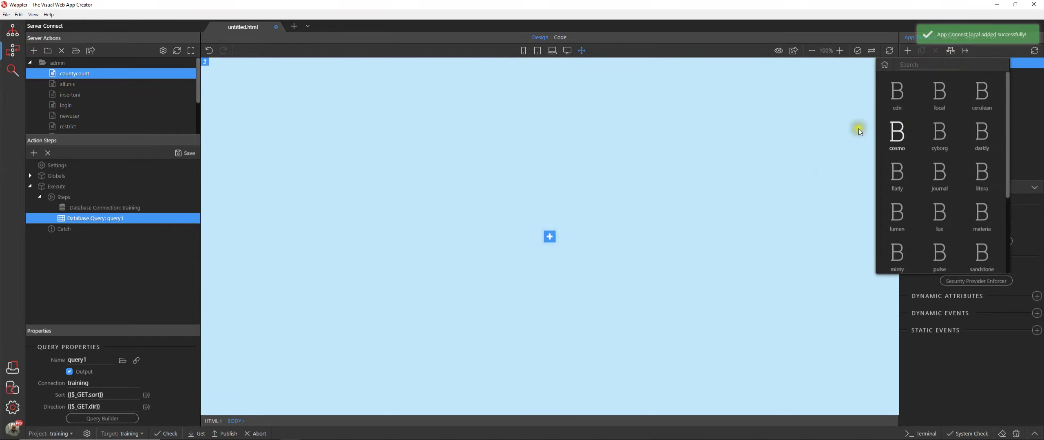
left_click(898, 94)
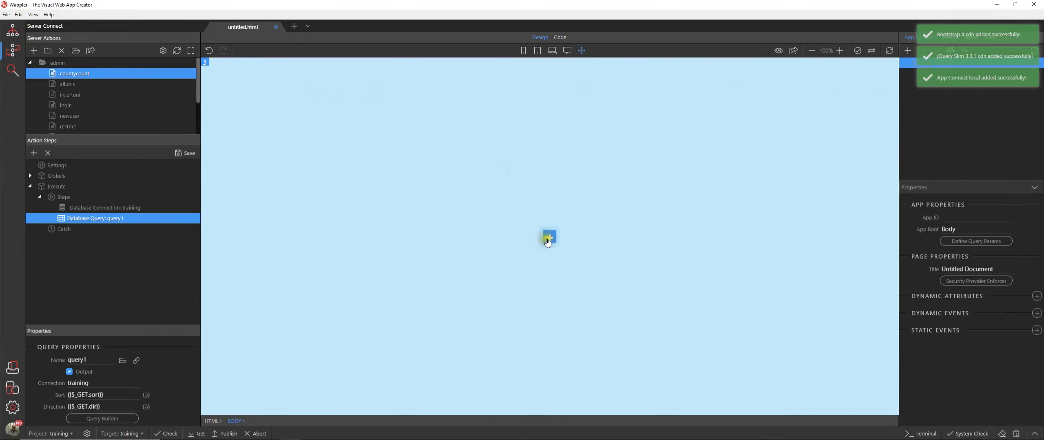
Step: Insert a container with a row and a column inside it on the blank page
left_click(549, 239)
left_click(544, 102)
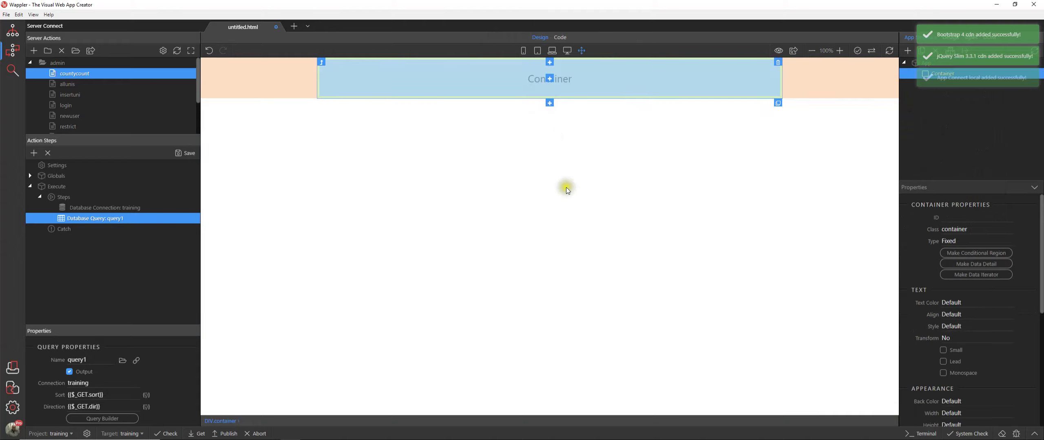
left_click(549, 77)
left_click(503, 117)
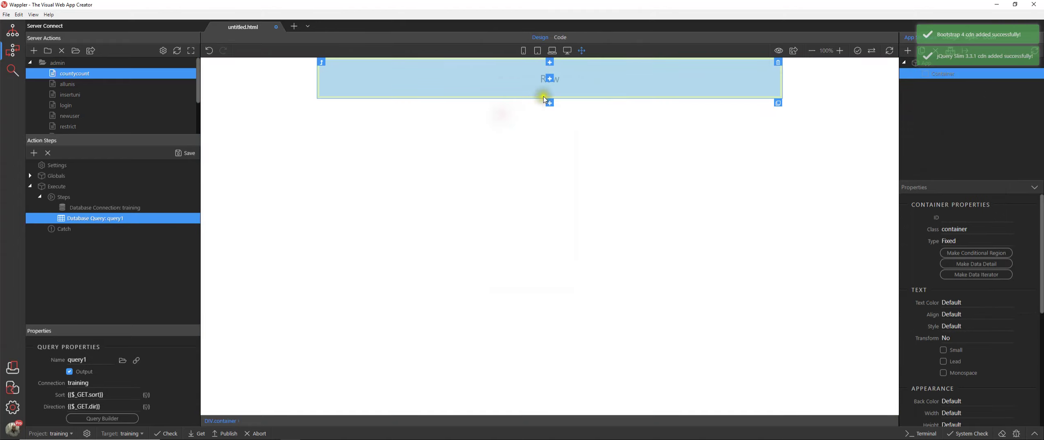
left_click(550, 78)
left_click(505, 111)
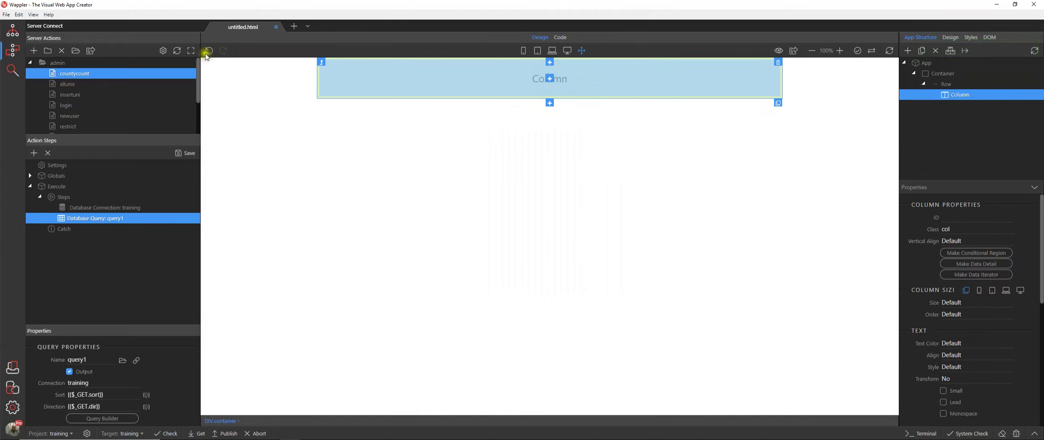
Step: Save the page as charter.php in the public_html folder
left_click(6, 15)
left_click(25, 60)
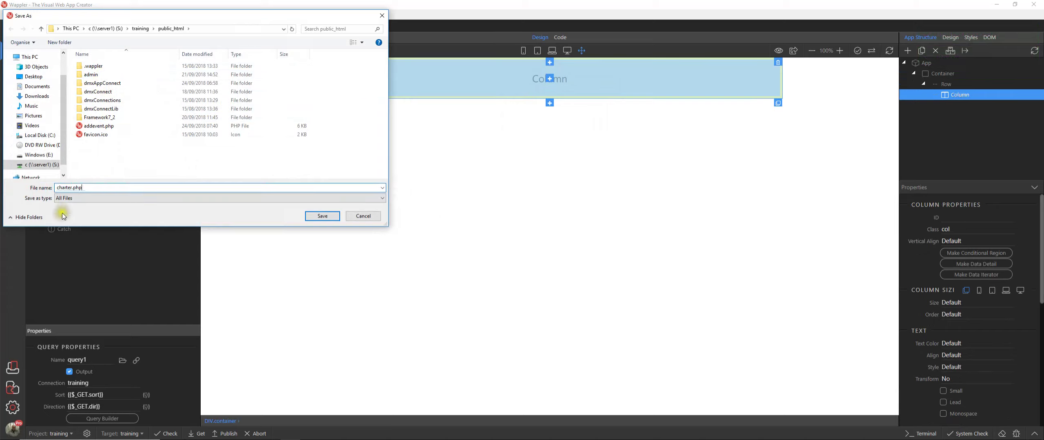
left_click(322, 216)
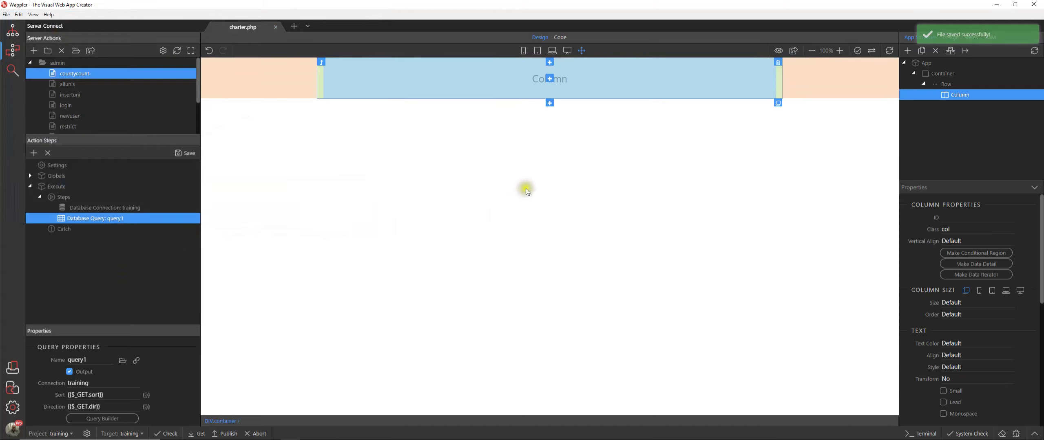
left_click(7, 15)
left_click(22, 59)
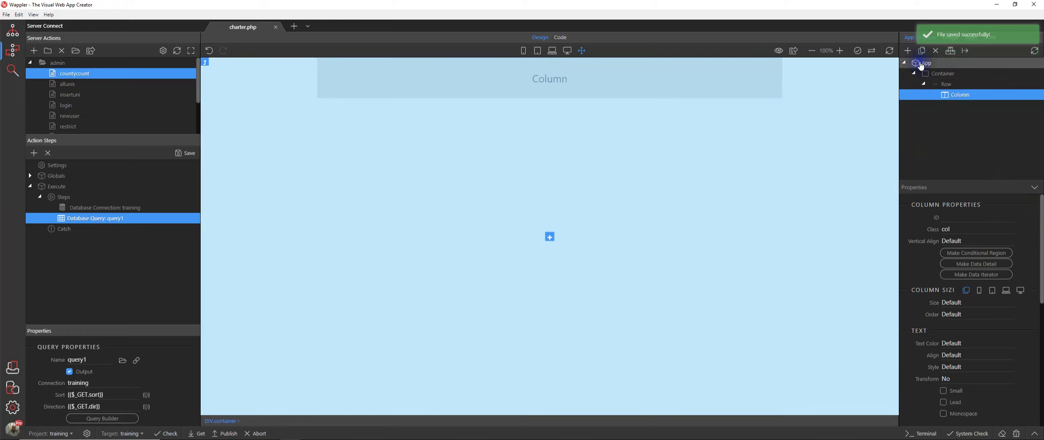
Step: Add a Server Connect component to the App and link it to the admin/countycount server action
left_click(921, 64)
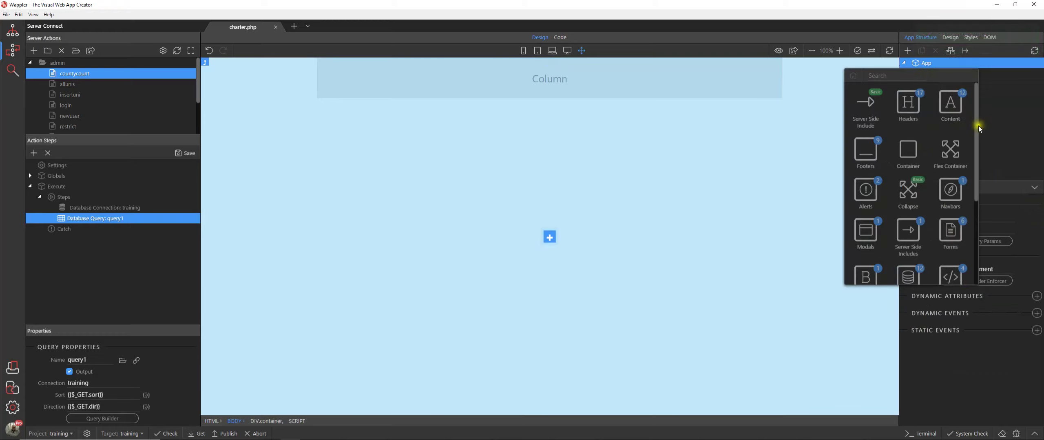
left_click_drag(977, 126, 986, 180)
left_click(909, 191)
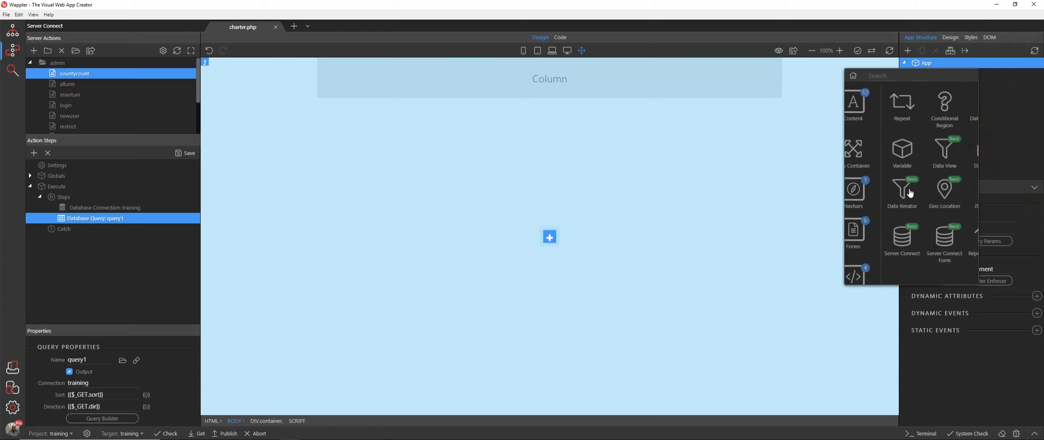
left_click(862, 242)
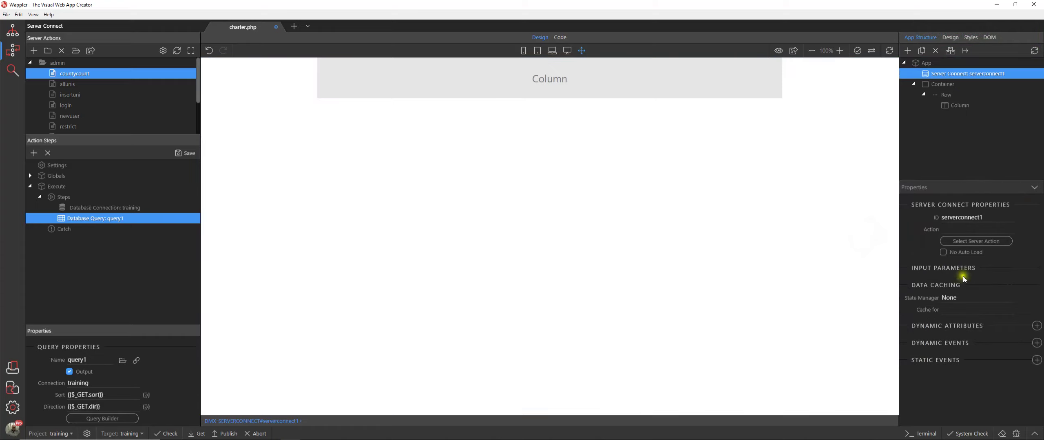
left_click(967, 243)
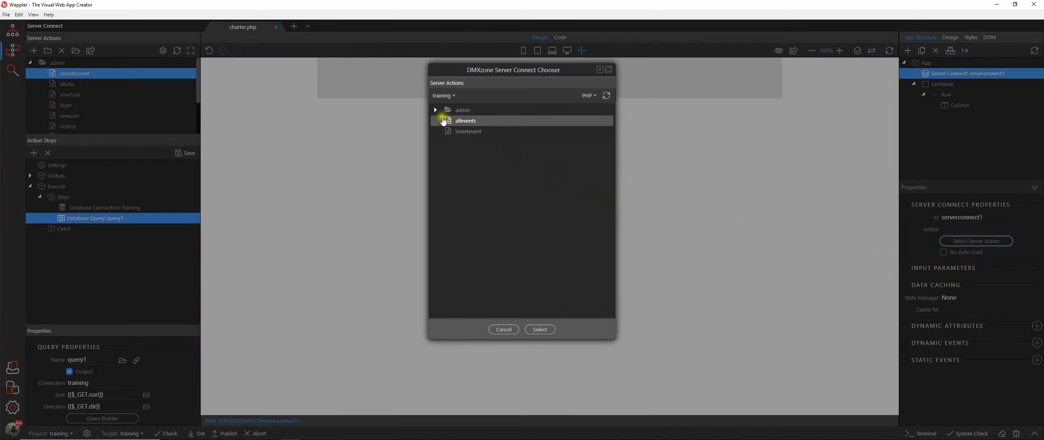
left_click(435, 109)
left_click(487, 132)
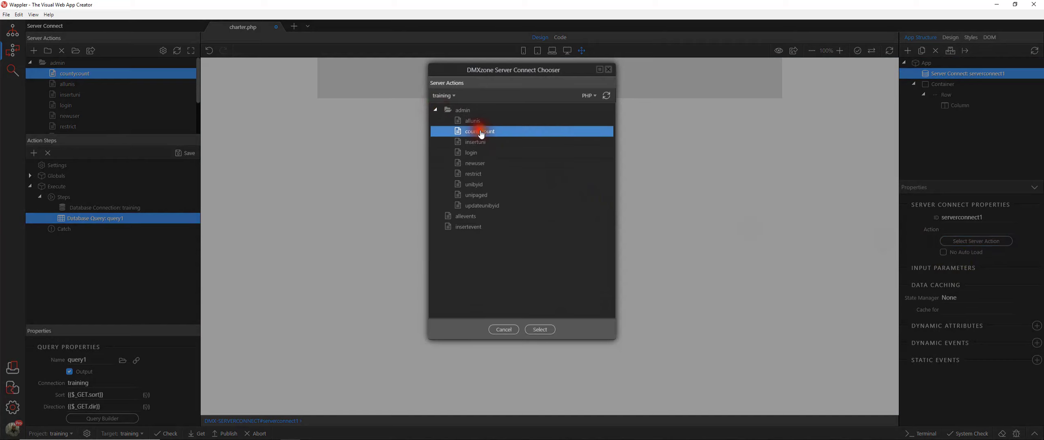
left_click(543, 330)
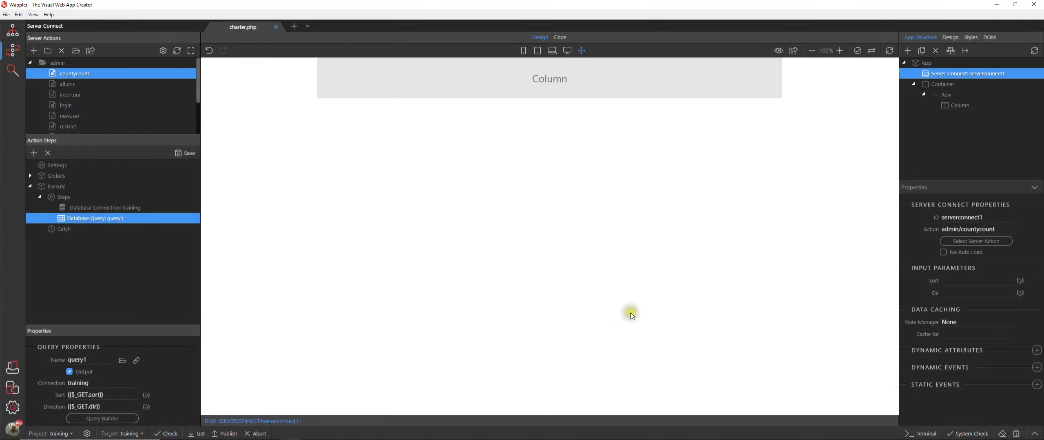
Step: Insert a chart component inside the page's empty column
left_click(550, 79)
left_click(549, 79)
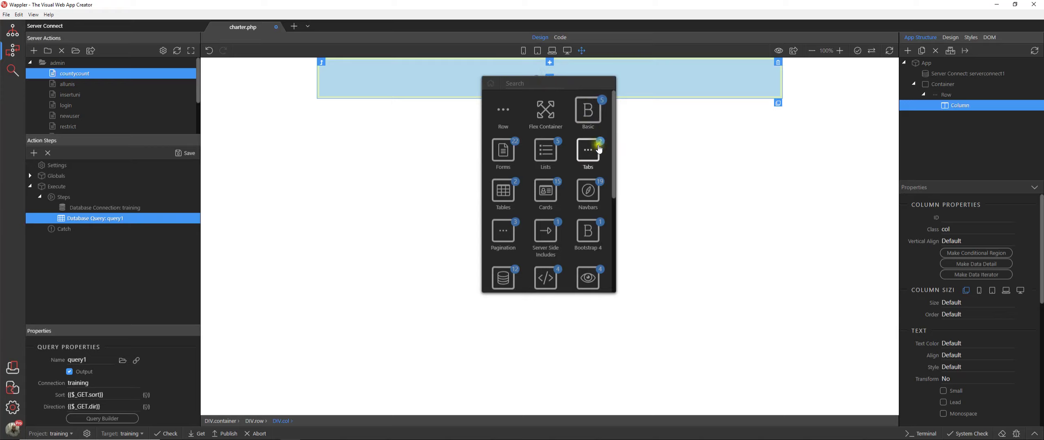
scroll(614, 184, "down", 3)
left_click(592, 202)
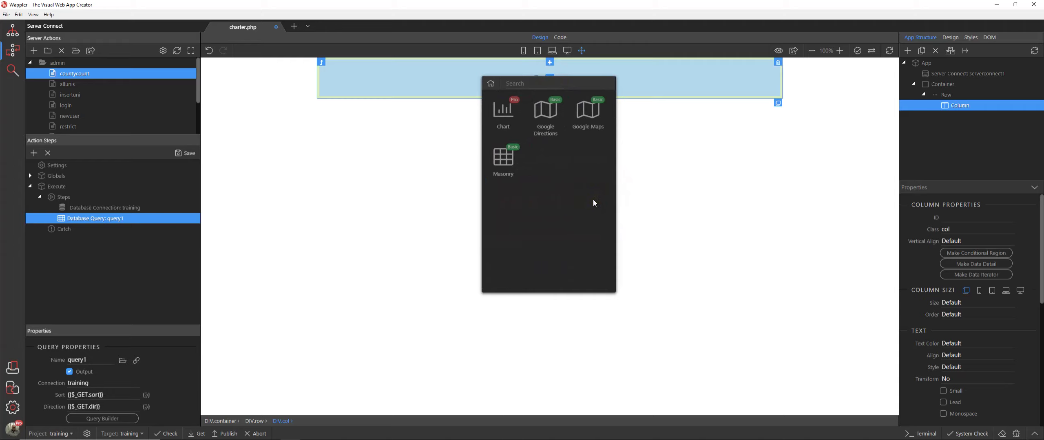
left_click(504, 114)
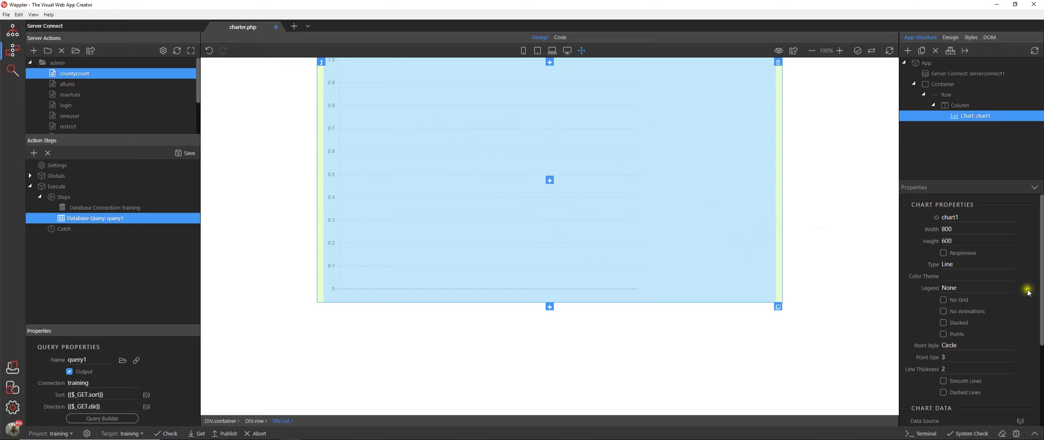
Step: Set the chart's data source to query1 from the serverconnect1 data
scroll(1029, 318, "down", 3)
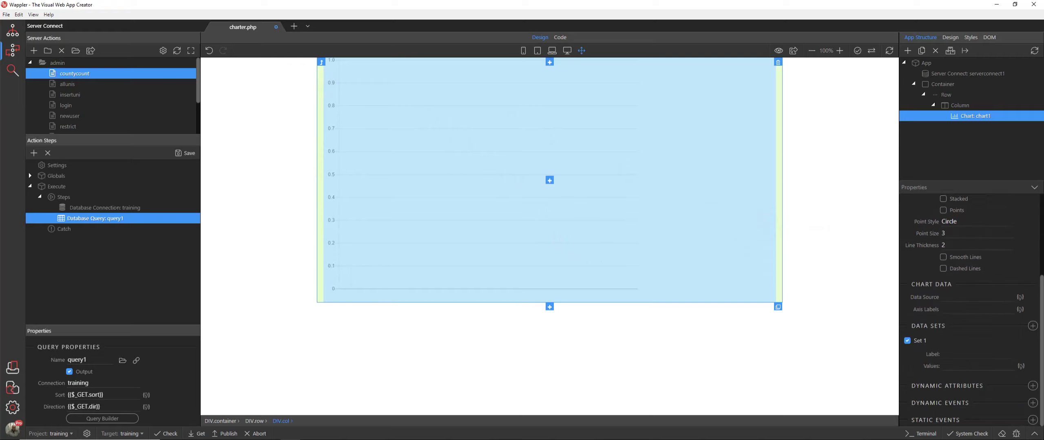
left_click(1020, 298)
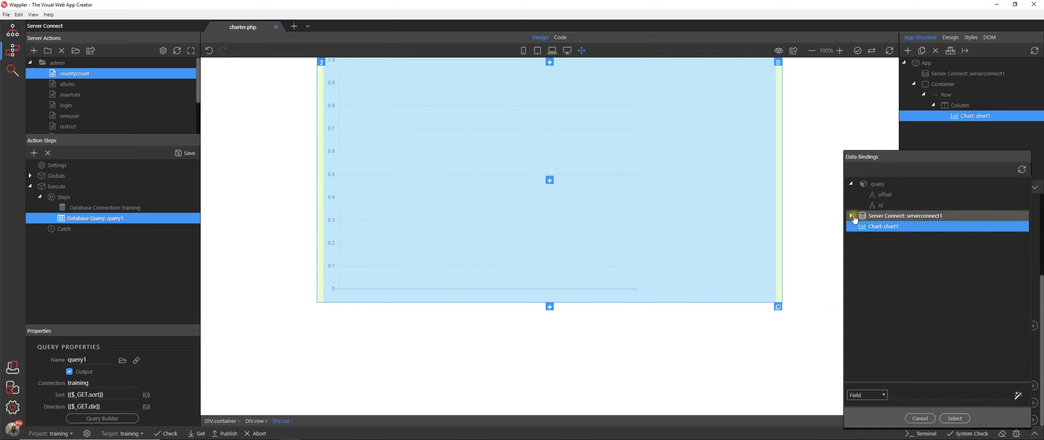
left_click(861, 226)
double_click(896, 237)
left_click(952, 416)
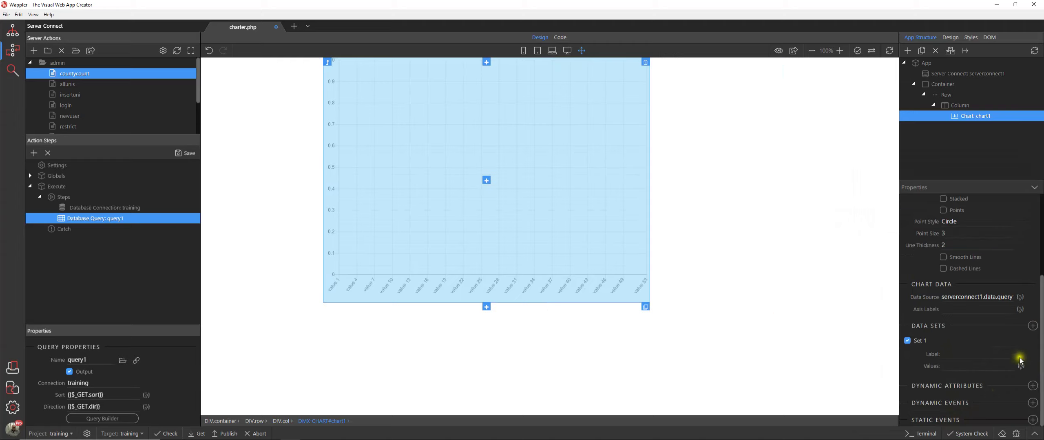
Step: Bind the chart's axis labels to the County field of query1
left_click(1020, 311)
left_click(907, 220)
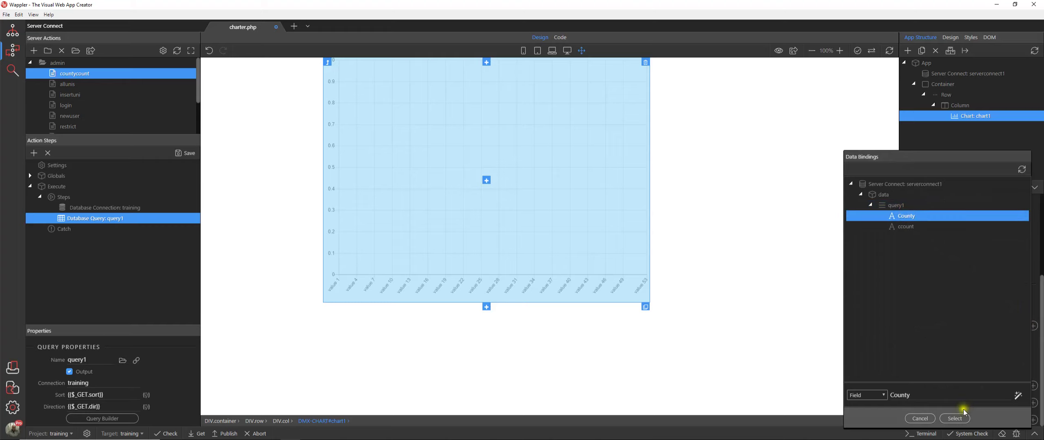
left_click(954, 419)
Step: Bind the values of the chart's data set Set 1 to the ccount field and save the page
left_click(953, 354)
left_click(1020, 366)
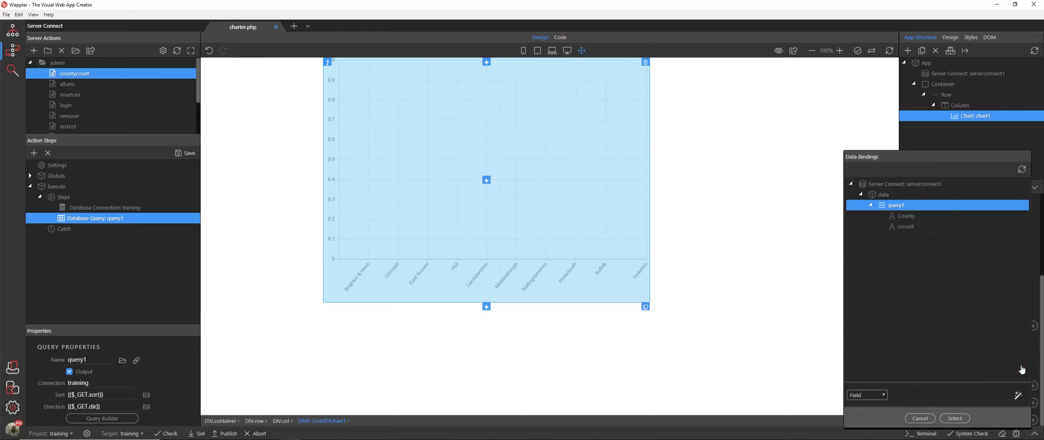
left_click(906, 227)
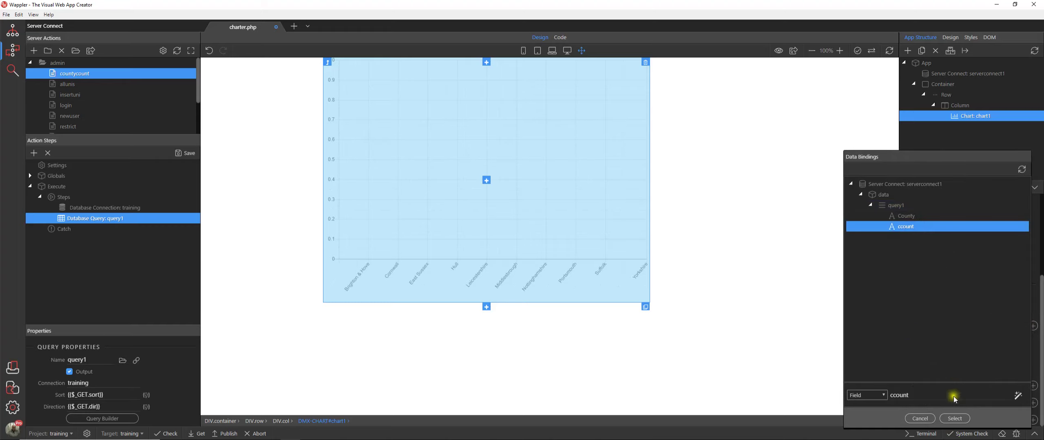
left_click(954, 419)
left_click(7, 15)
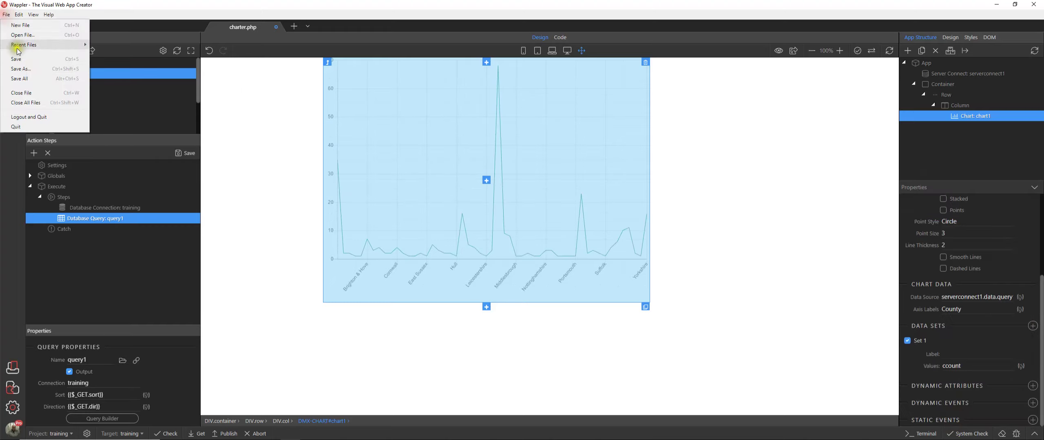
left_click(24, 61)
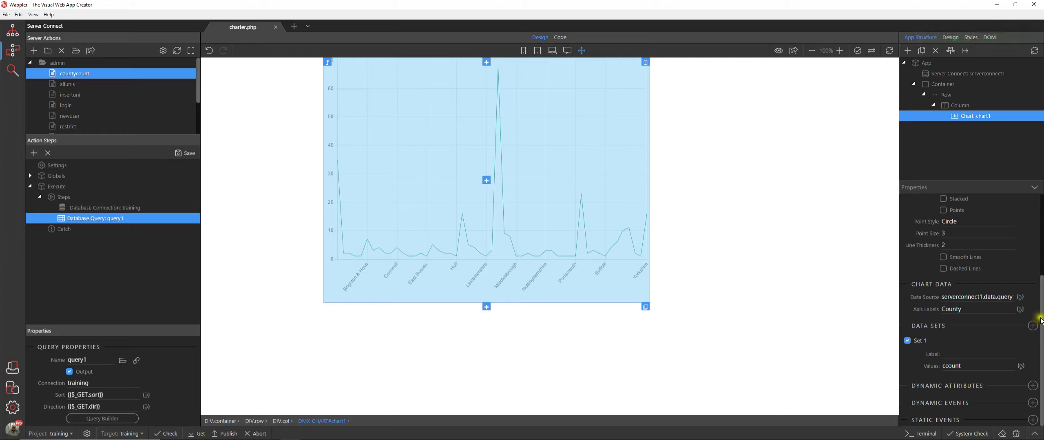
Step: Change the chart type to Bar and inspect the county values shown for individual bars
scroll(1040, 316, "up", 3)
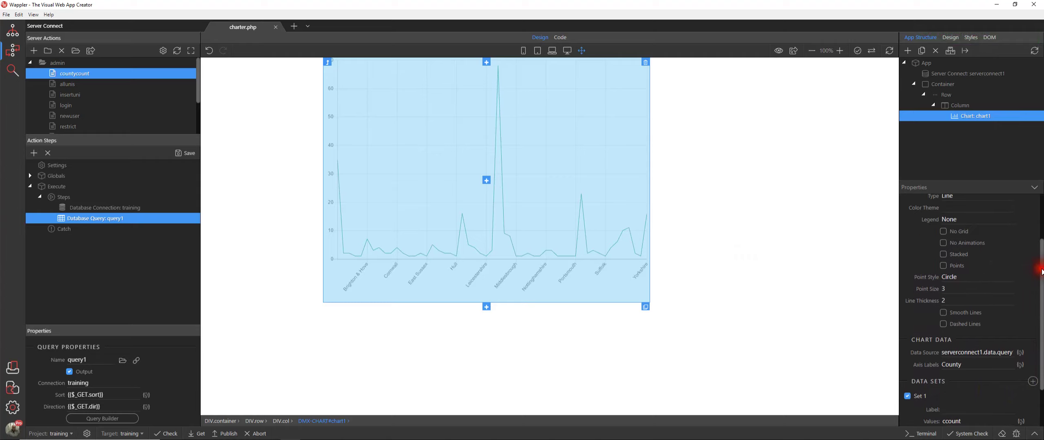
scroll(1039, 265, "up", 3)
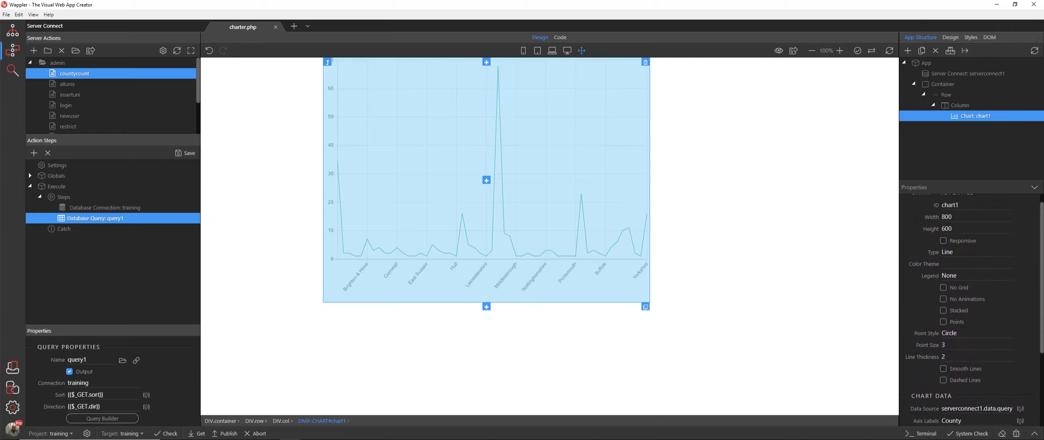
left_click(951, 253)
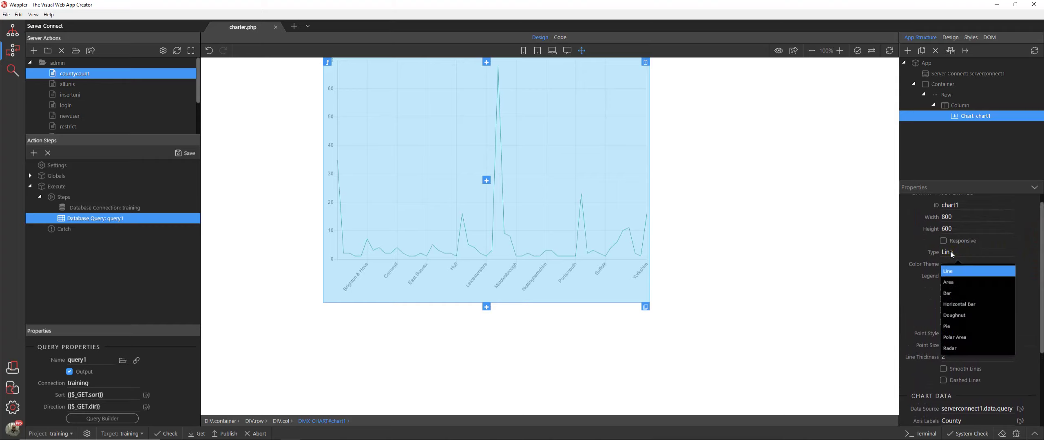
left_click(952, 293)
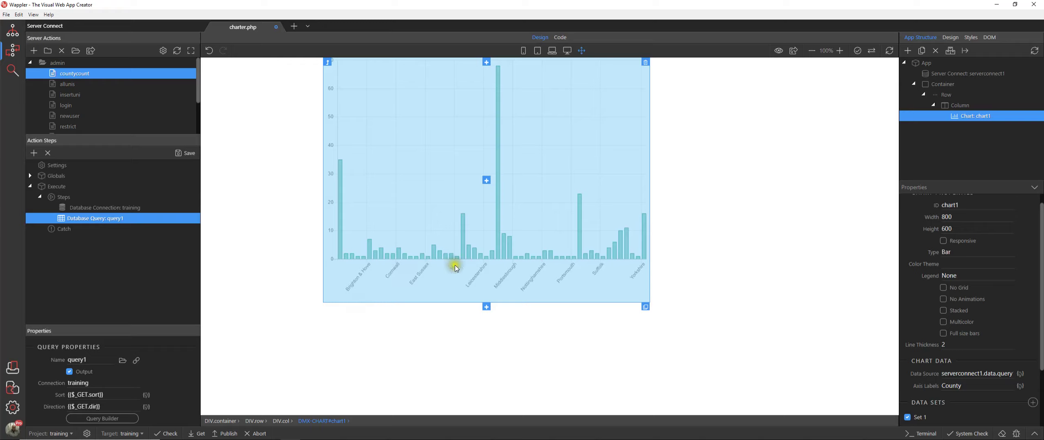
mouse_move(493, 257)
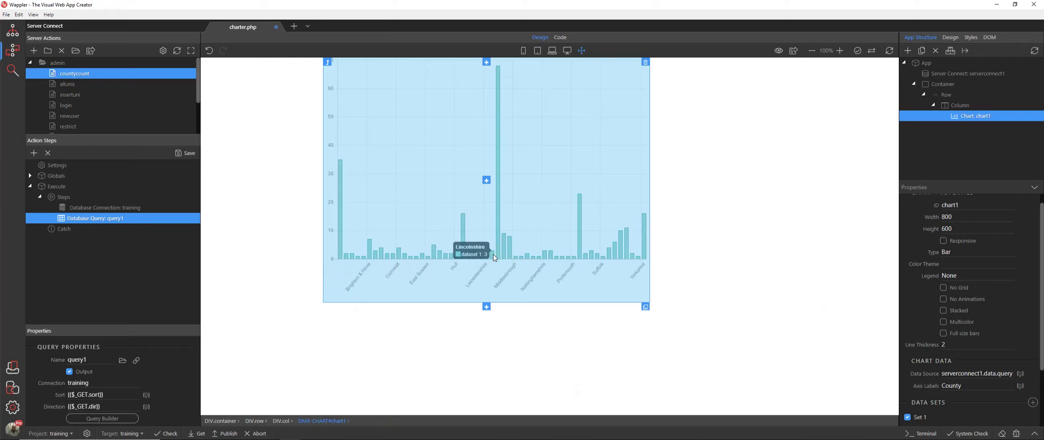
mouse_move(453, 257)
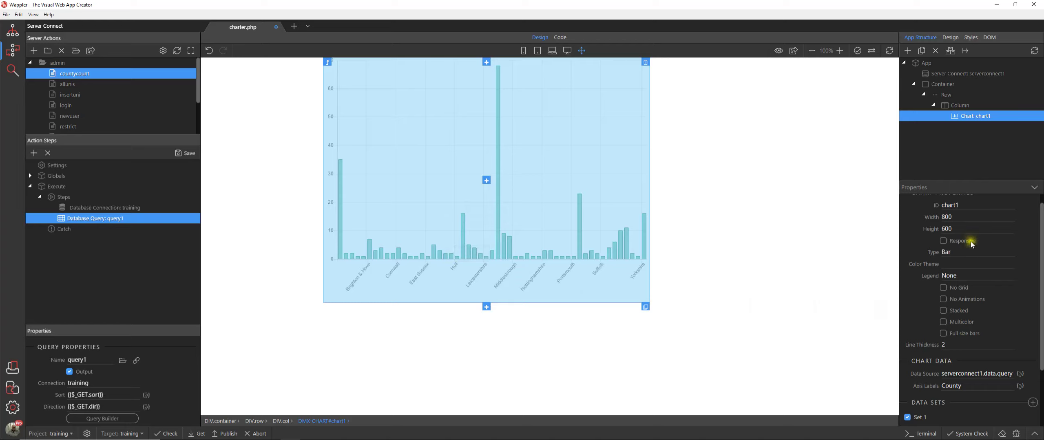
Step: Set the chart type to Horizontal Bar and save the page
left_click(961, 252)
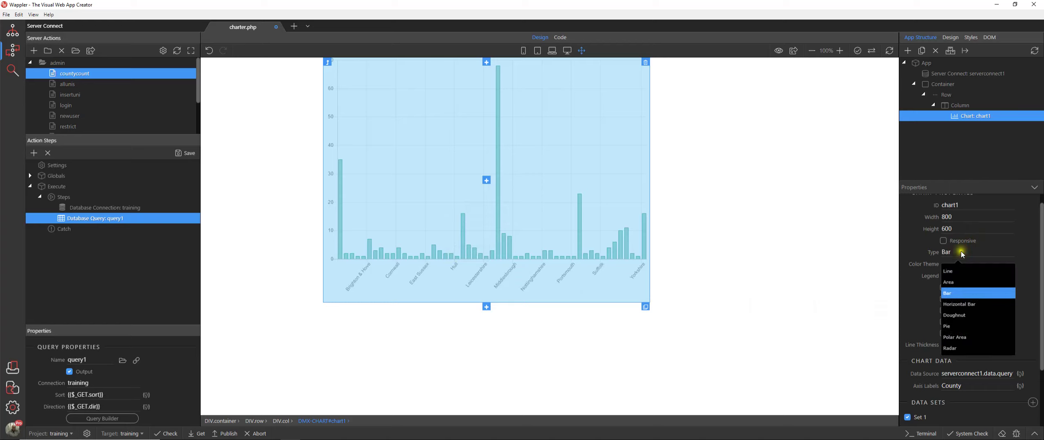
left_click(967, 305)
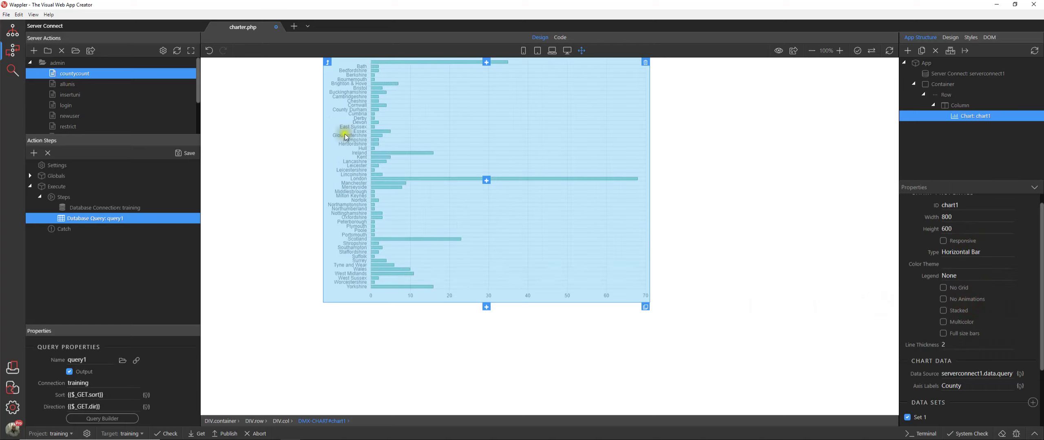
left_click(6, 14)
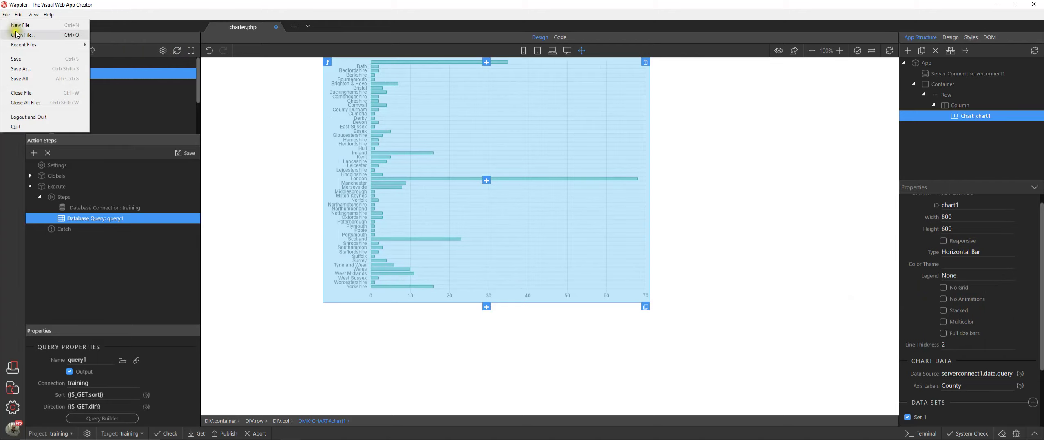
left_click(16, 59)
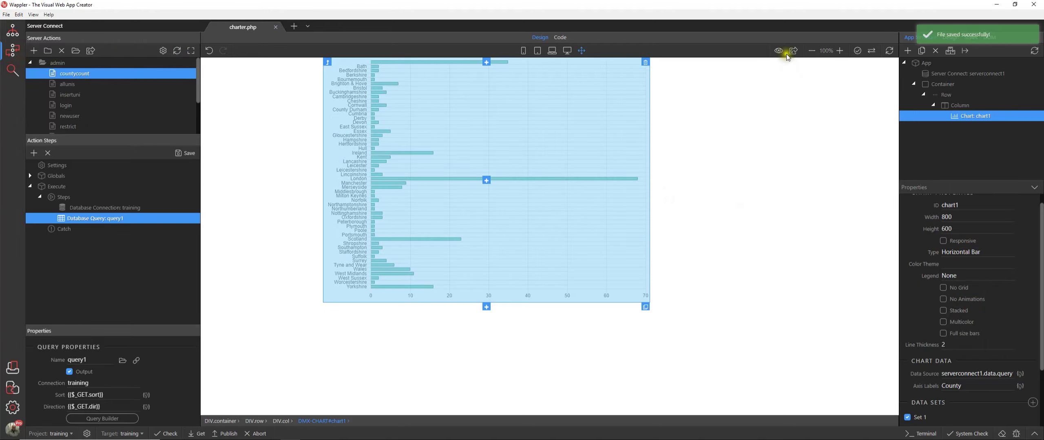
Step: Preview charter.php in the browser to examine the chart's county labels and bars, and return to Wappler
left_click(793, 51)
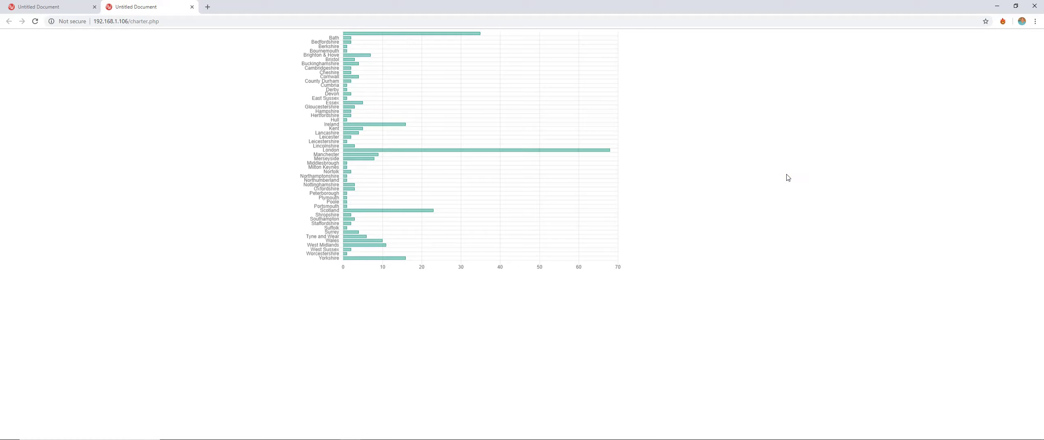
left_click(335, 40)
mouse_move(461, 438)
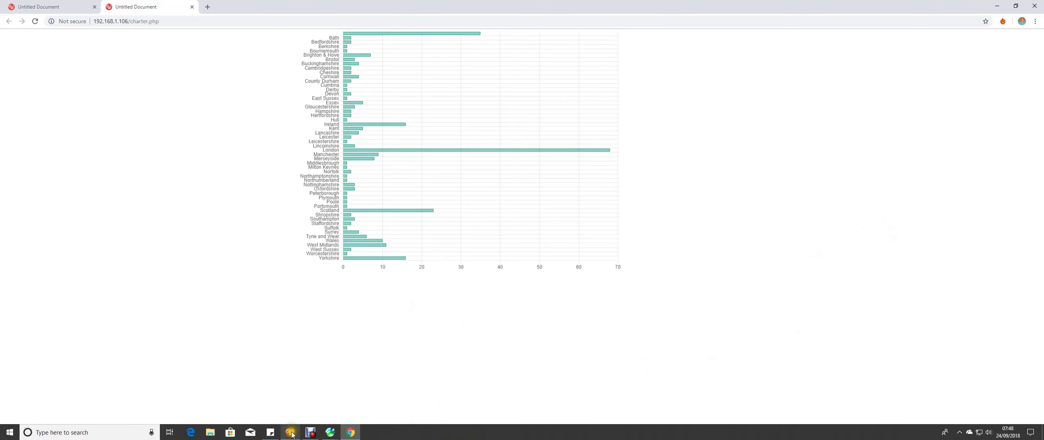
left_click(290, 432)
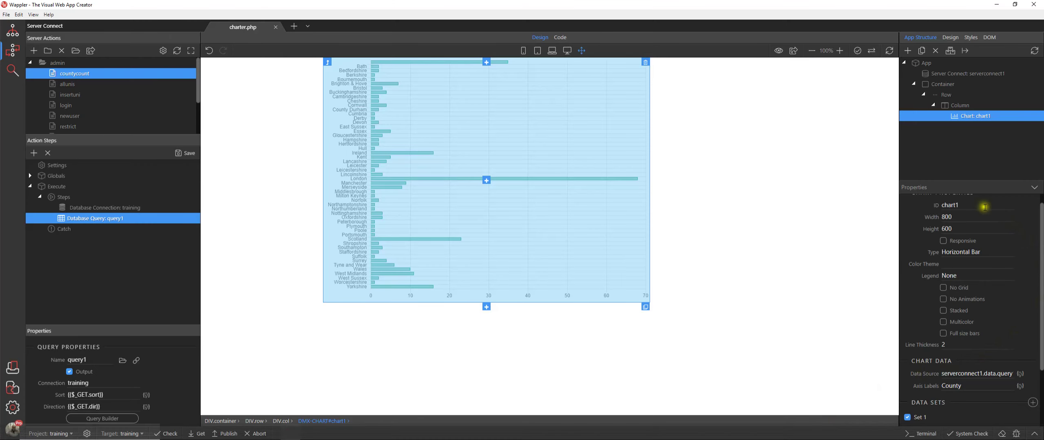
Step: Set the chart's height to 800 and its legend position to Left
left_click(977, 229)
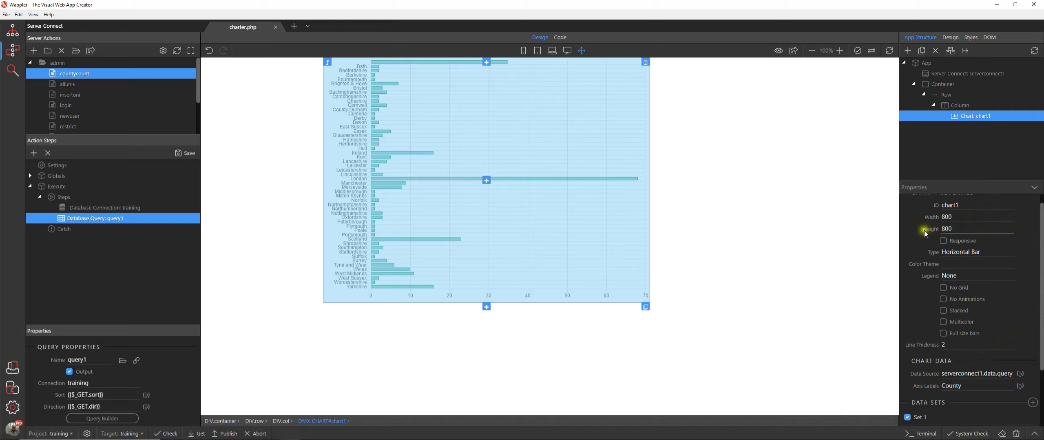
key("Return")
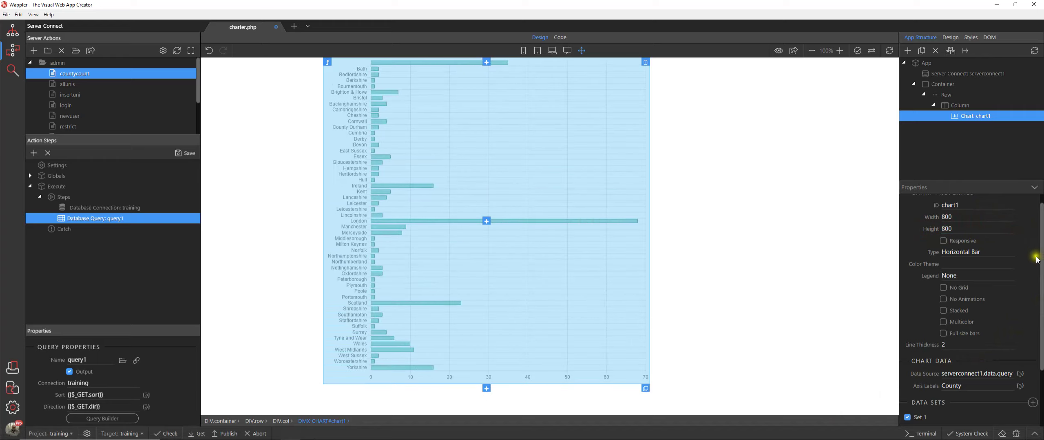
scroll(1030, 252, "up", 1)
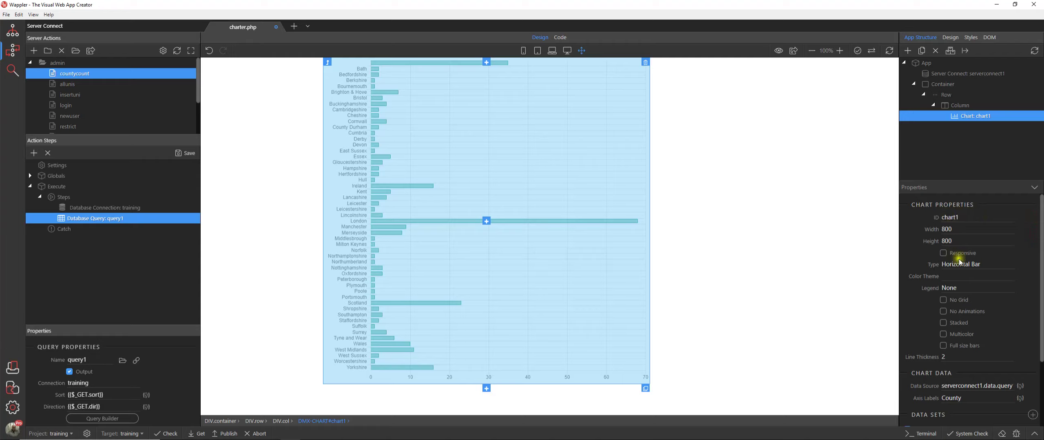
left_click(951, 289)
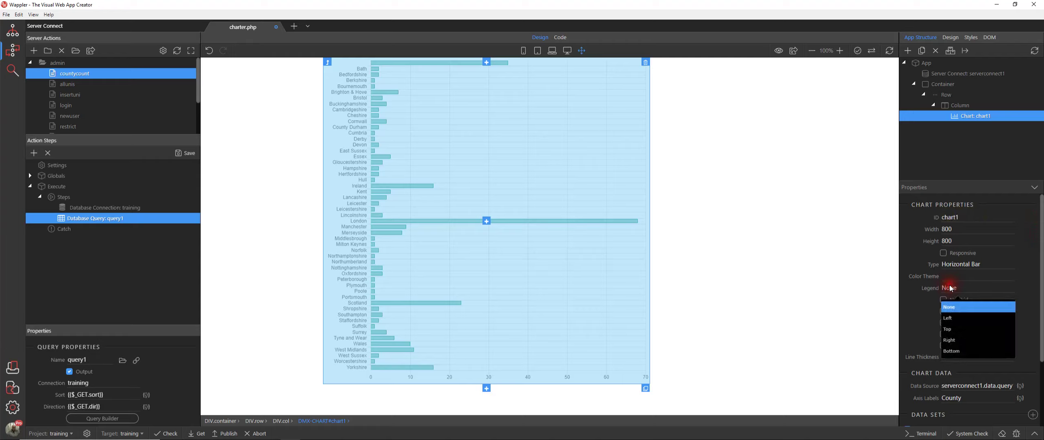
left_click(951, 318)
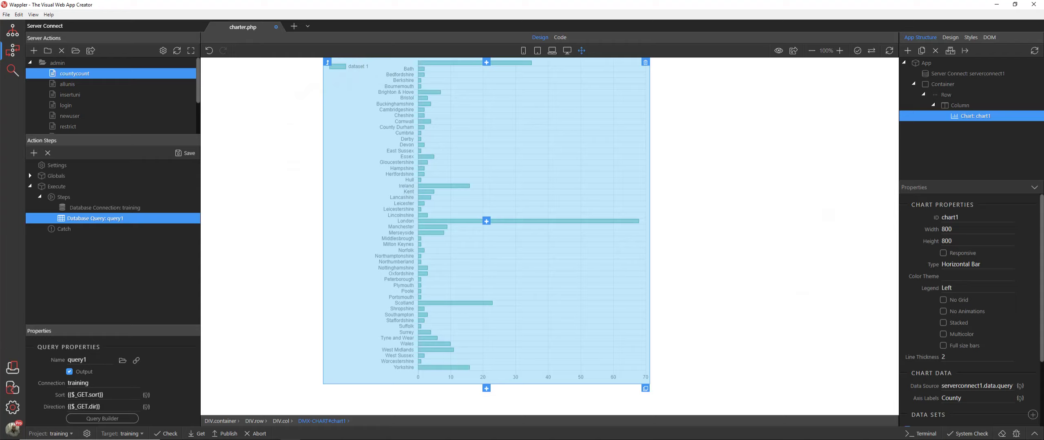
Step: Enable full size bars and multicolor for the horizontal bar chart and inspect the recoloured bars
scroll(1035, 286, "down", 3)
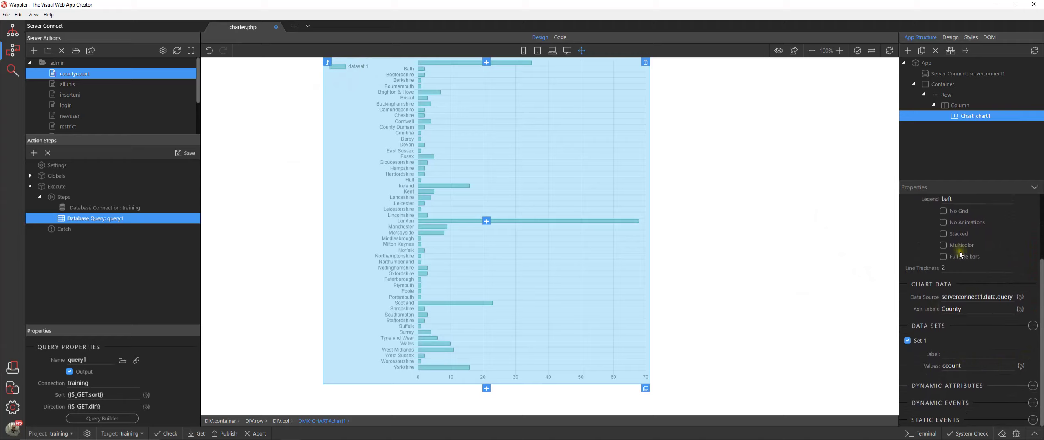
left_click(943, 258)
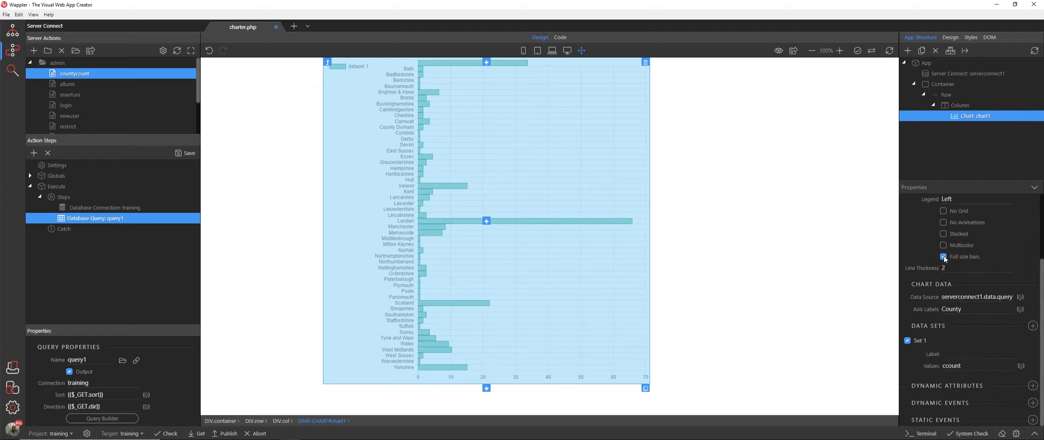
left_click(943, 245)
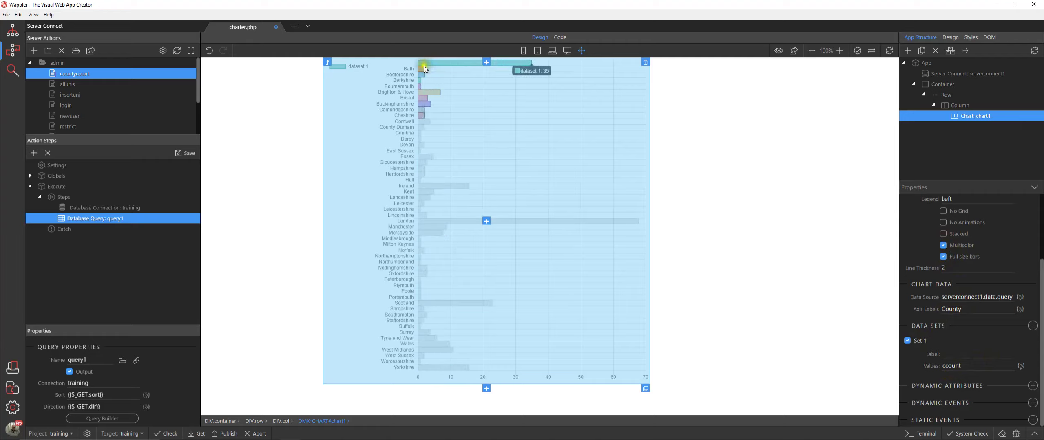
mouse_move(422, 114)
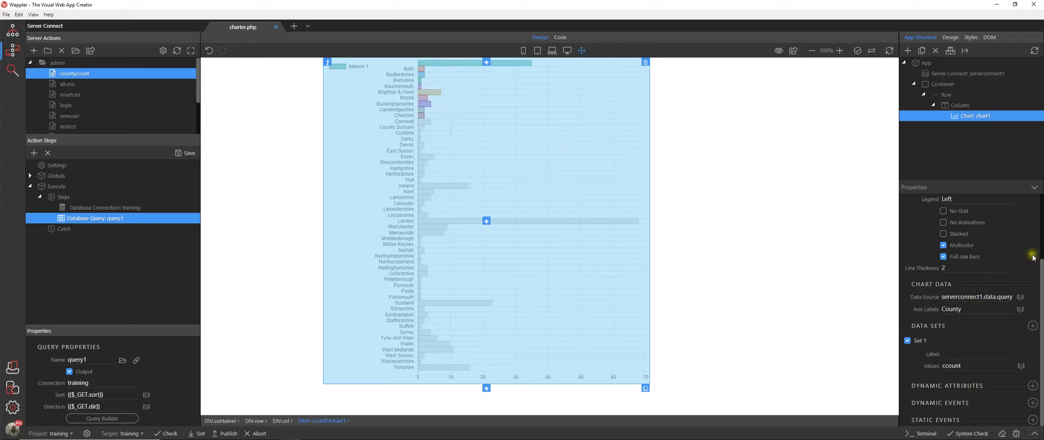
Step: Turn off multicolor and enable the Stacked option for the horizontal bar chart
left_click(943, 247)
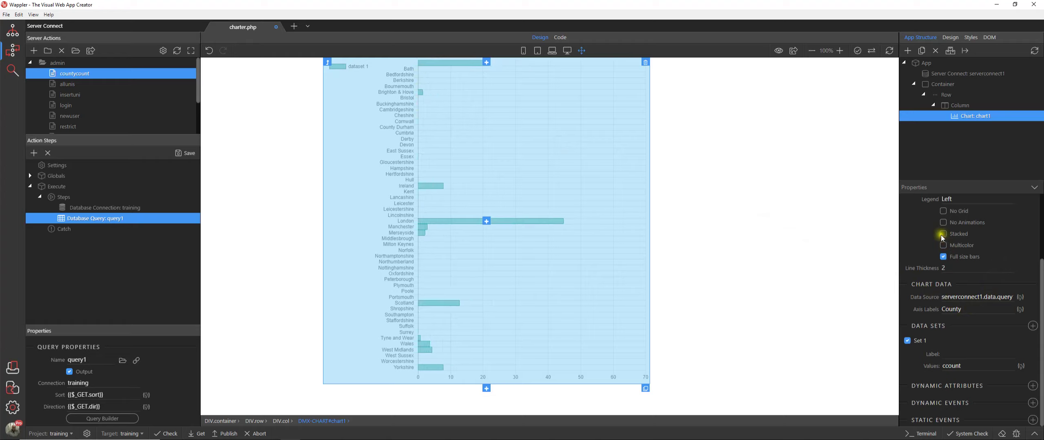
left_click(944, 234)
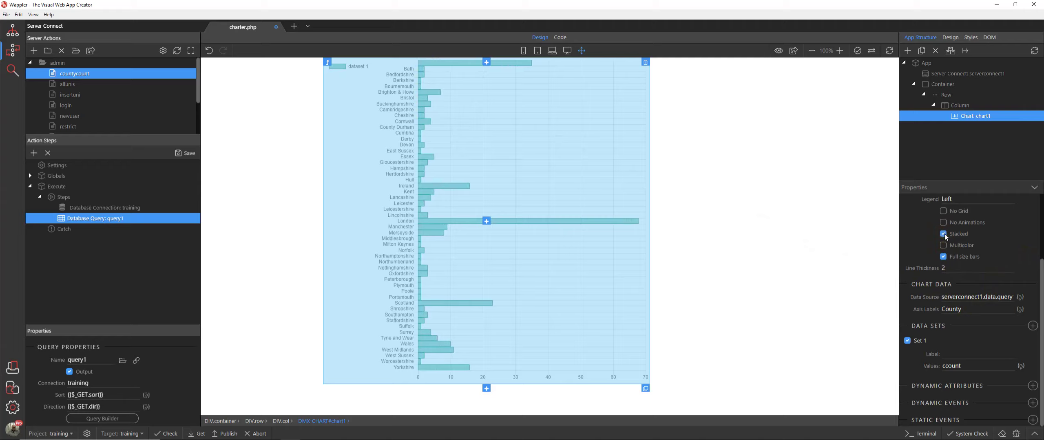
left_click(943, 234)
left_click(943, 234)
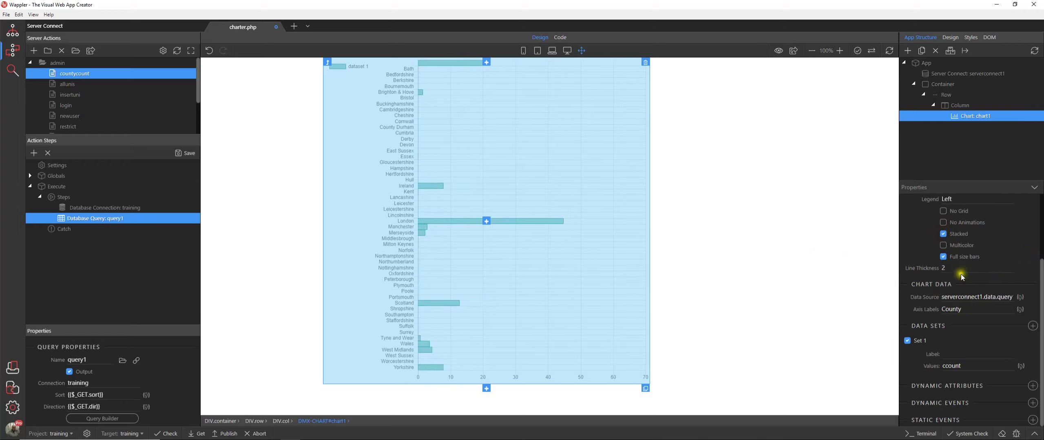
Step: Try the Pie type for the county chart
left_click(1042, 353)
left_click_drag(1041, 353, 1041, 270)
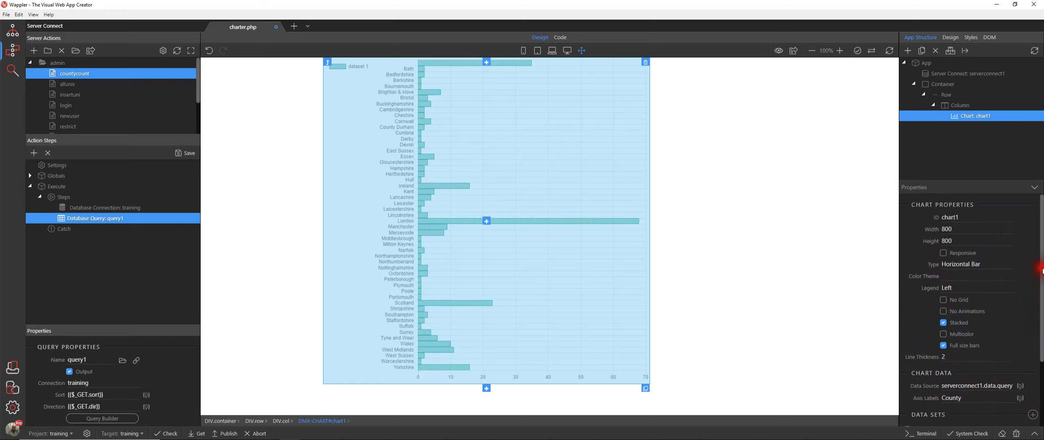
left_click(967, 265)
left_click(1005, 341)
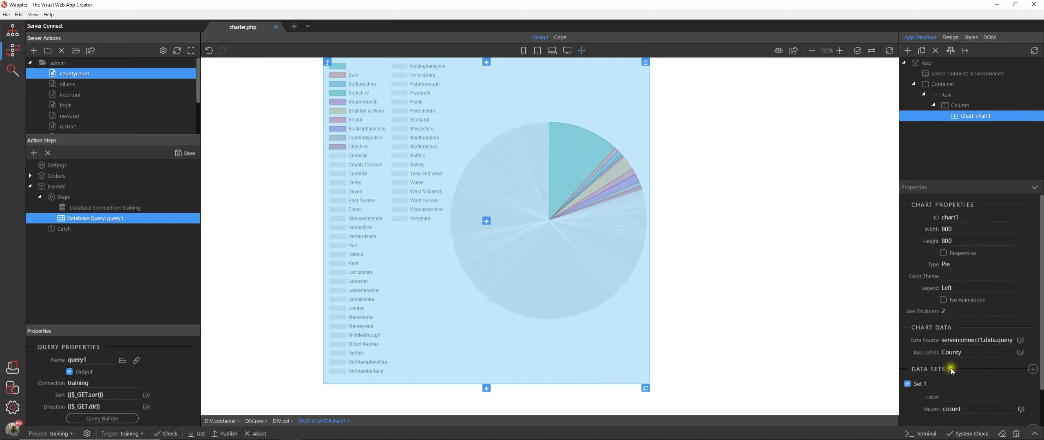
Step: Switch the county chart to the Polar Area type to compare how it presents the data
left_click(1043, 347)
left_click_drag(1042, 273, 1035, 222)
scroll(1039, 324, "down", 2)
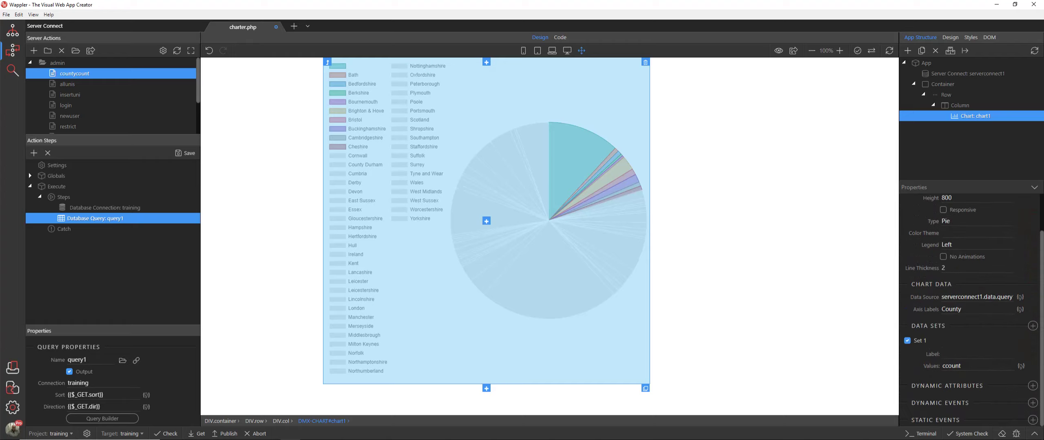
left_click(950, 221)
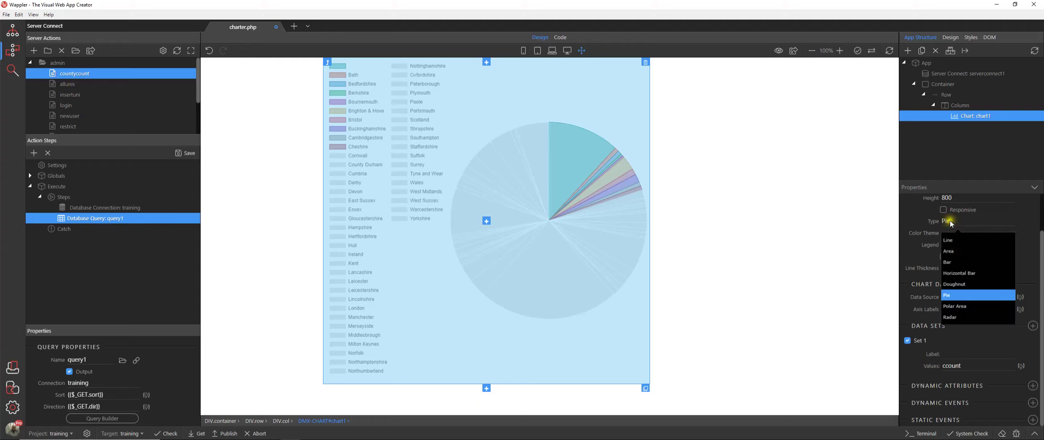
left_click(960, 306)
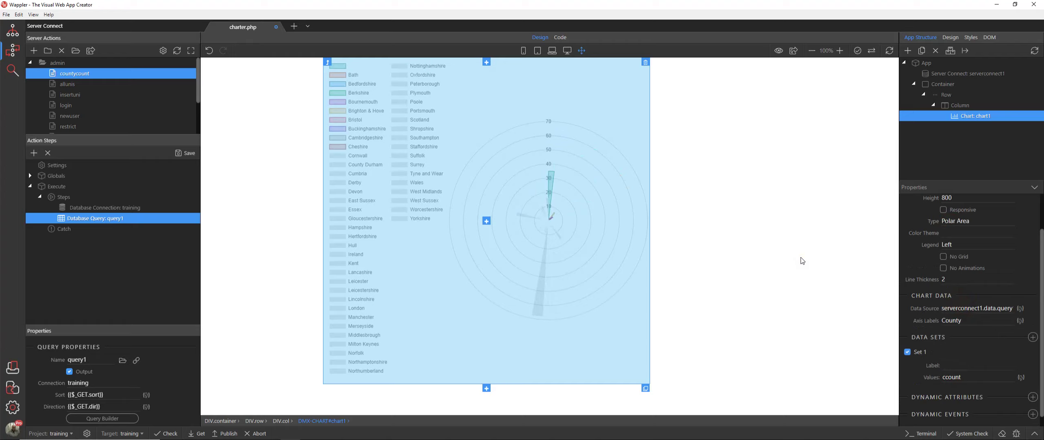
Step: Change the chart type to Radar and inspect the values at its longest spikes
left_click(962, 221)
left_click(953, 319)
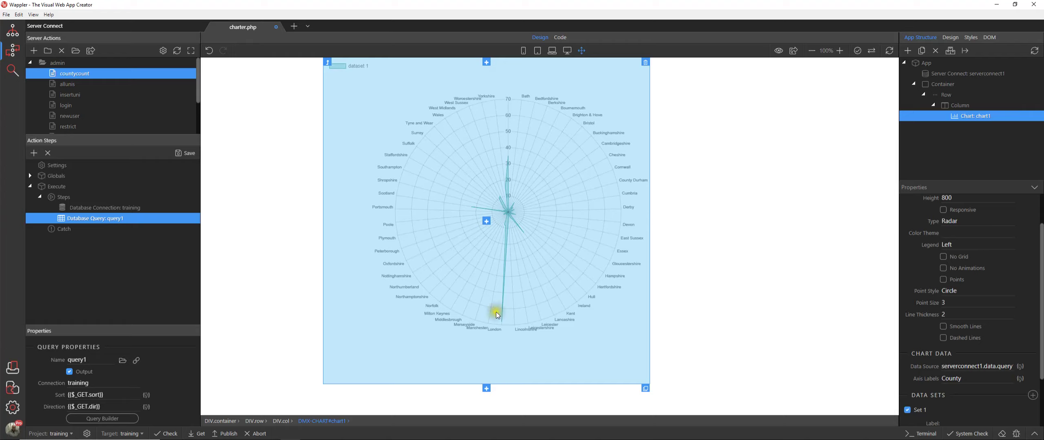
mouse_move(502, 326)
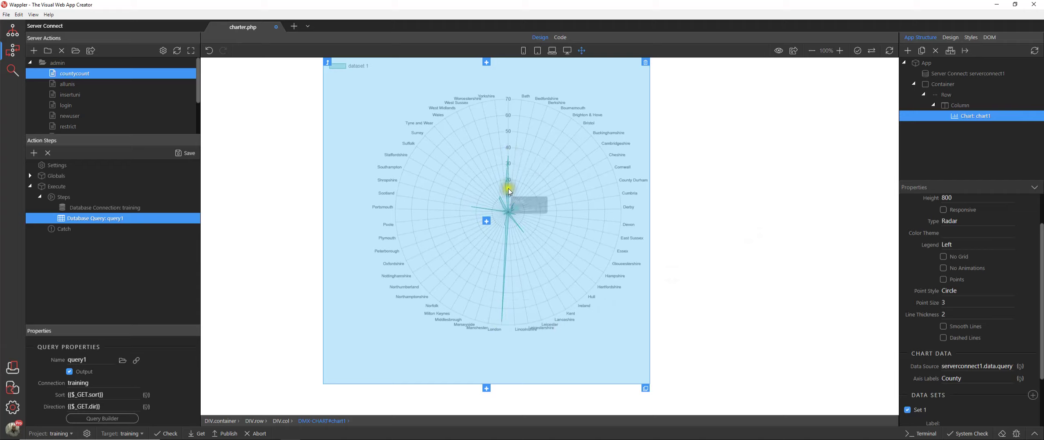
mouse_move(509, 161)
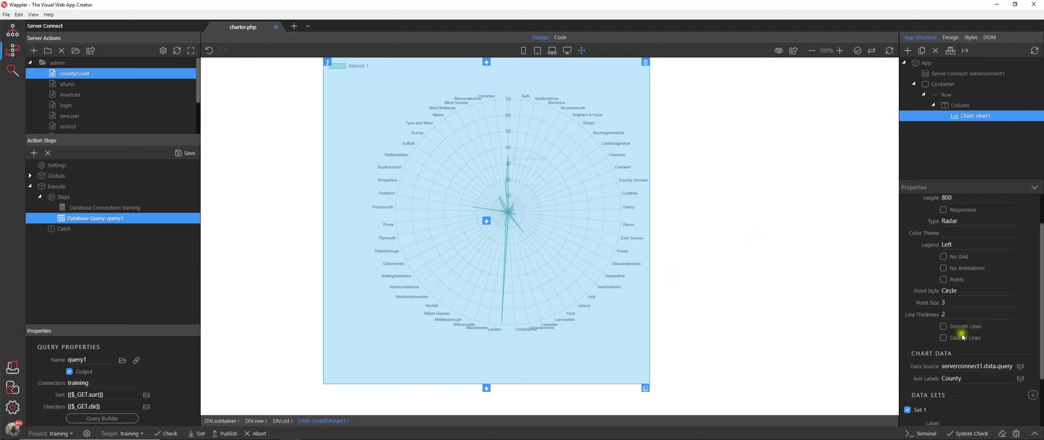
Step: Set the chart type back to Horizontal Bar
scroll(1040, 304, "up", 2)
left_click(961, 264)
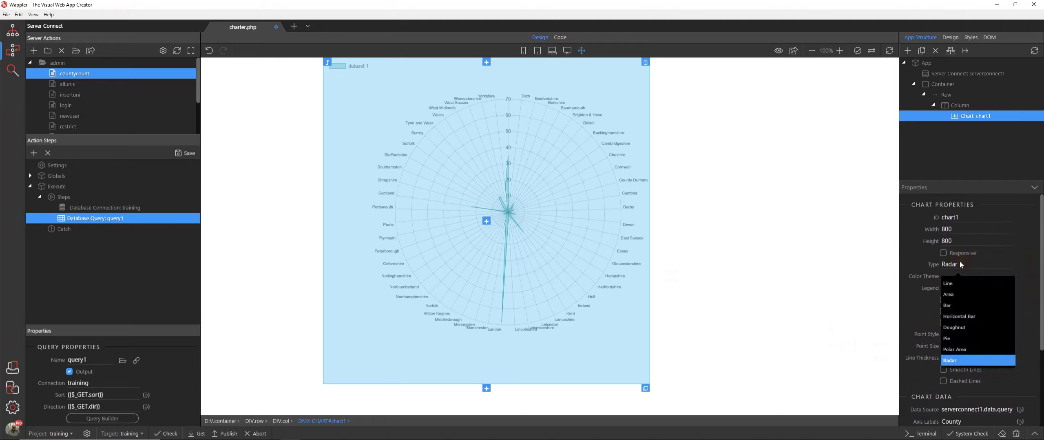
left_click(957, 317)
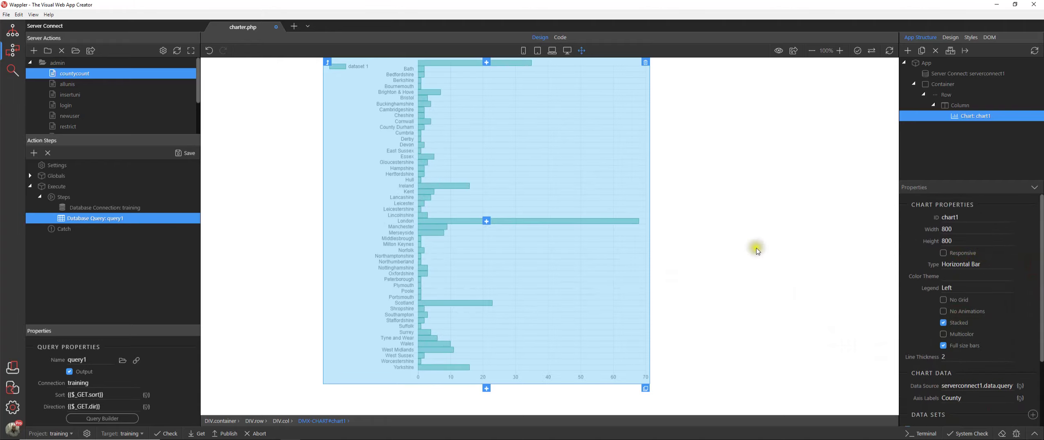